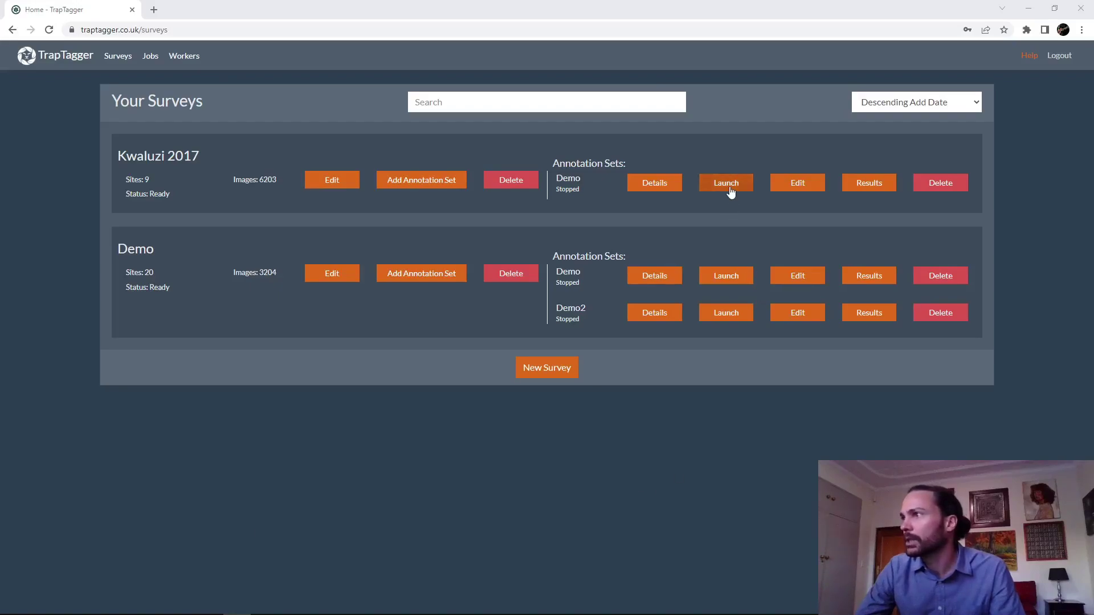
- Launch the Kwaluzi 2017 Demo annotation set as an Informational Tagging job
click(730, 188)
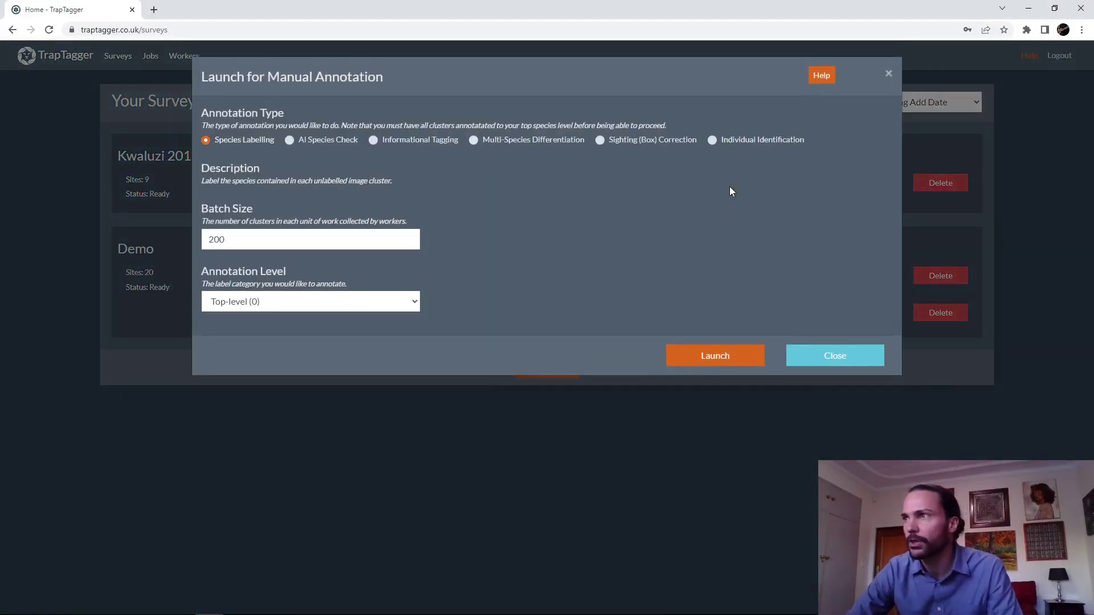
click(401, 138)
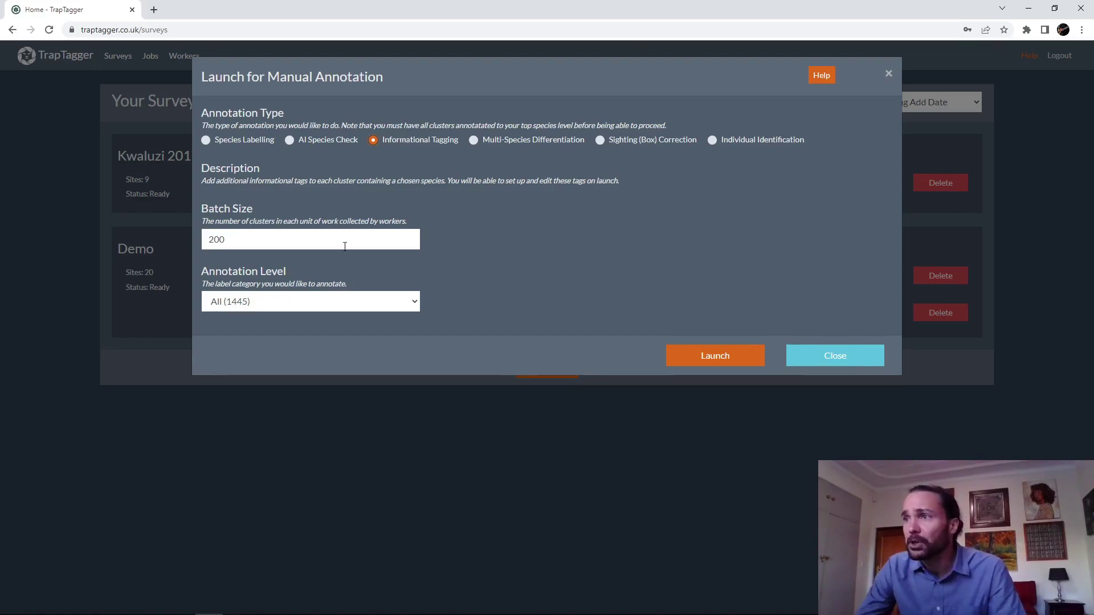
- Set the annotation level to Lion (10) instead of All (1445)
click(344, 301)
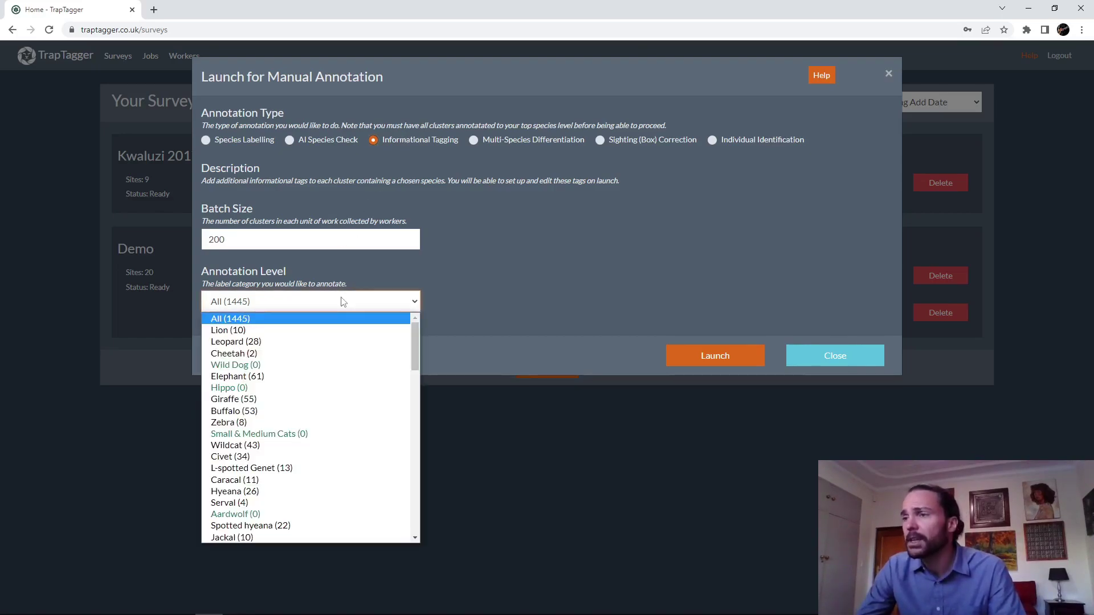
click(332, 327)
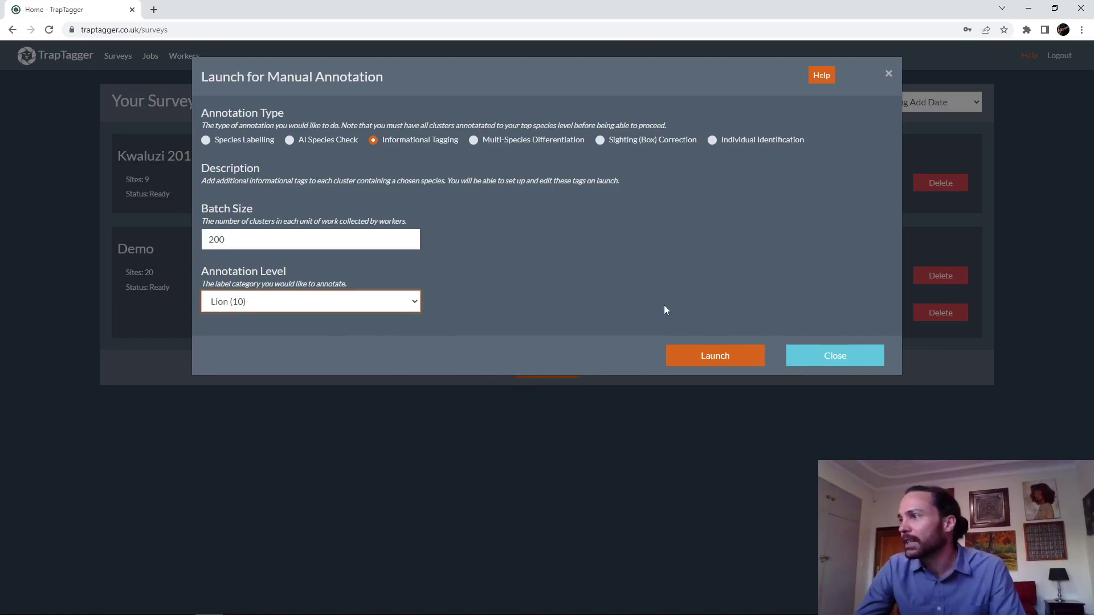
- Launch the lion job and add the first informational tag, Adult, with hotkey a
click(703, 353)
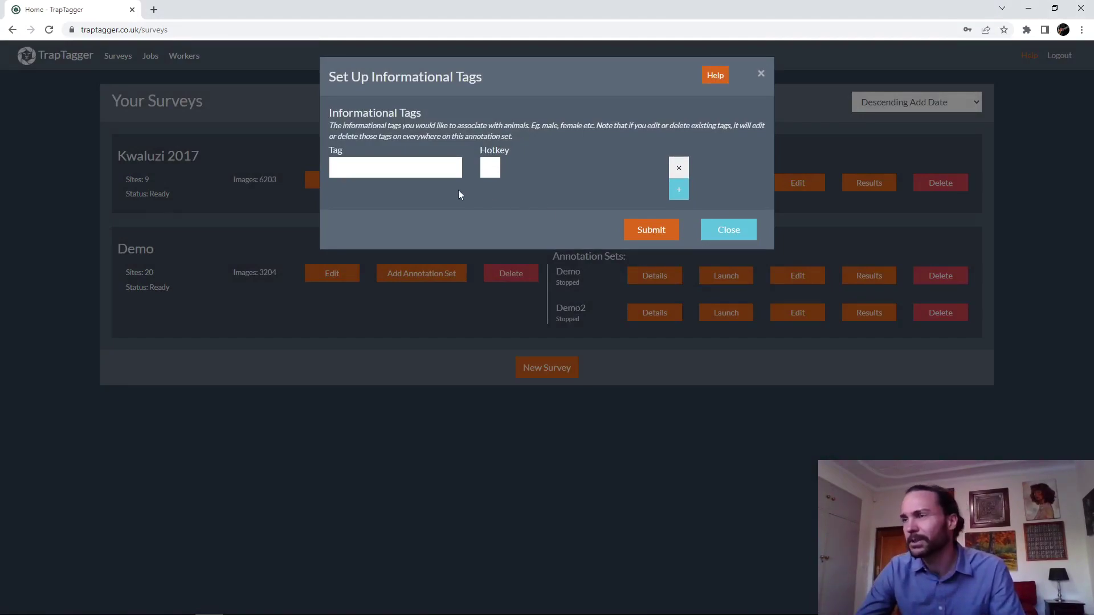
click(407, 169)
text(Adult)
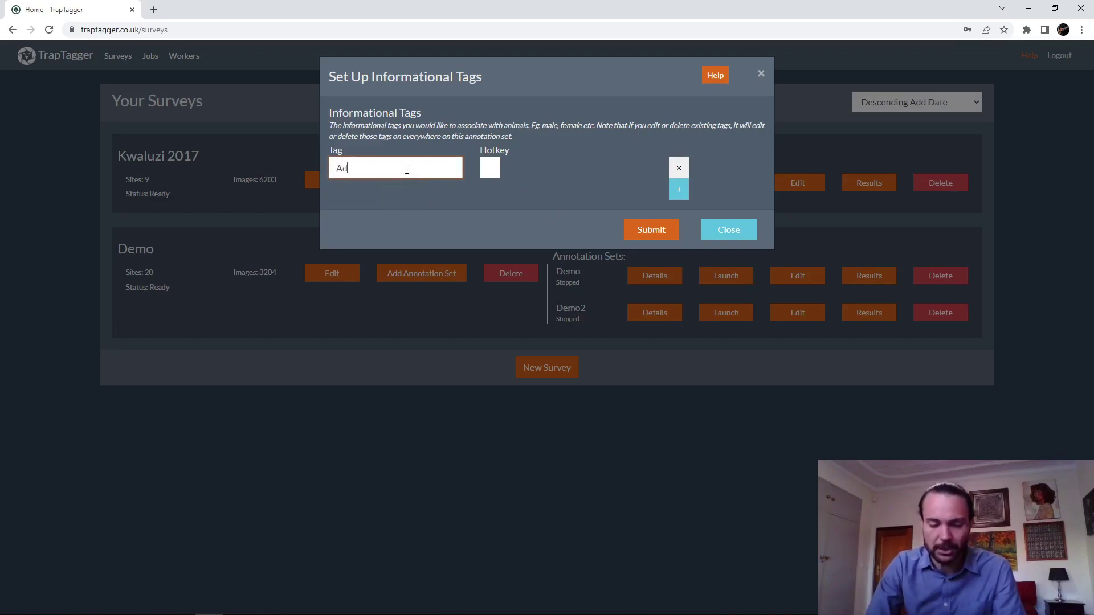
click(485, 170)
text(a)
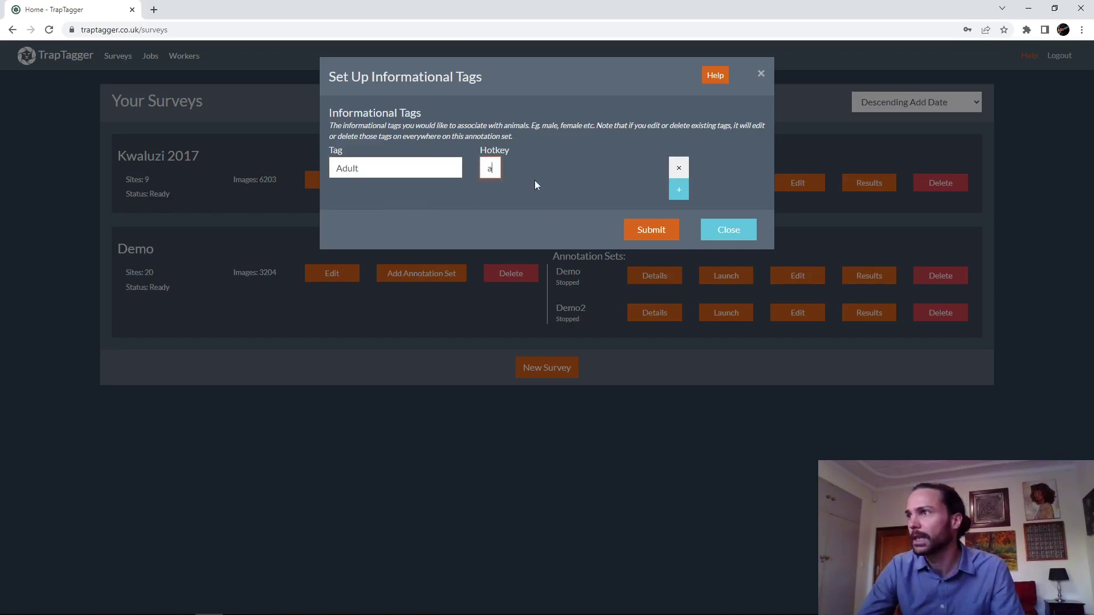
- Add a second tag, Juvenile, with hotkey j
click(679, 190)
click(434, 184)
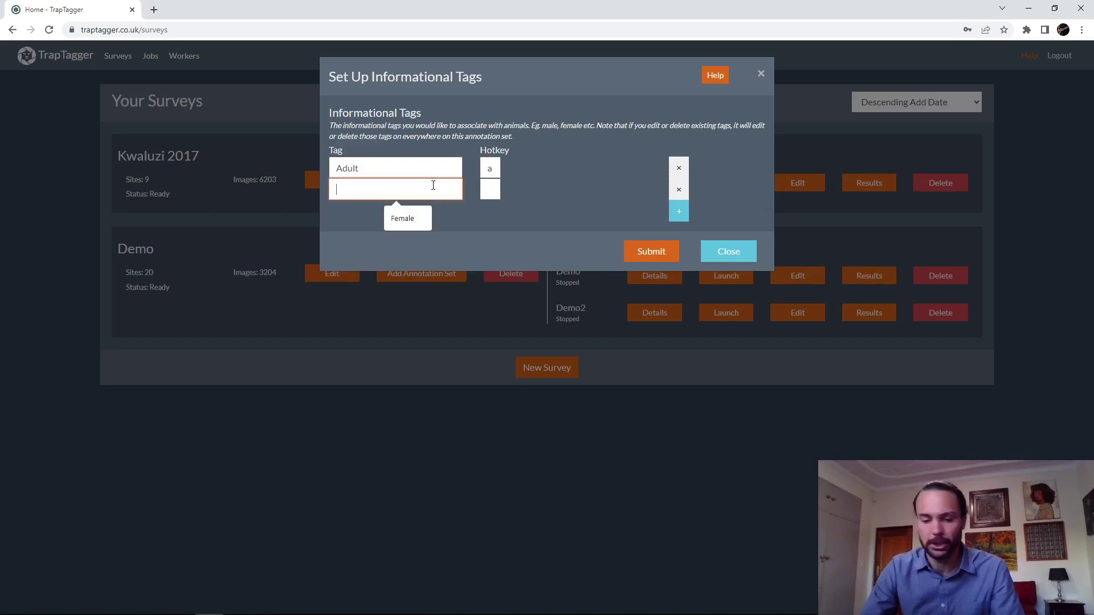
text(Juvenile)
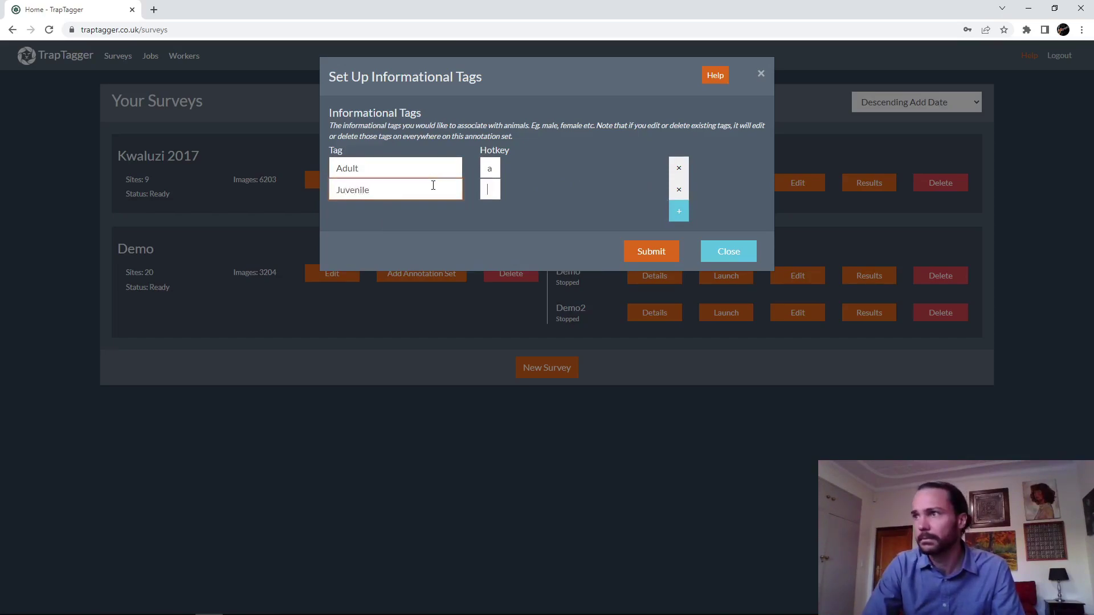
key(Tab)
text(j)
- Add Male with hotkey m and Female with hotkey f as the third and fourth tags
click(679, 211)
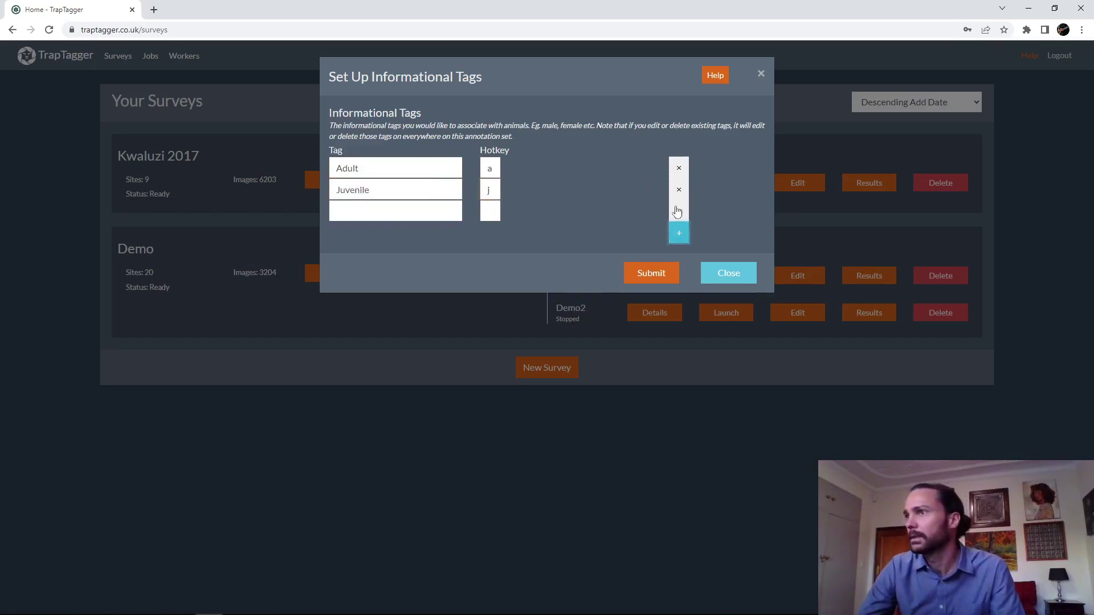
click(412, 211)
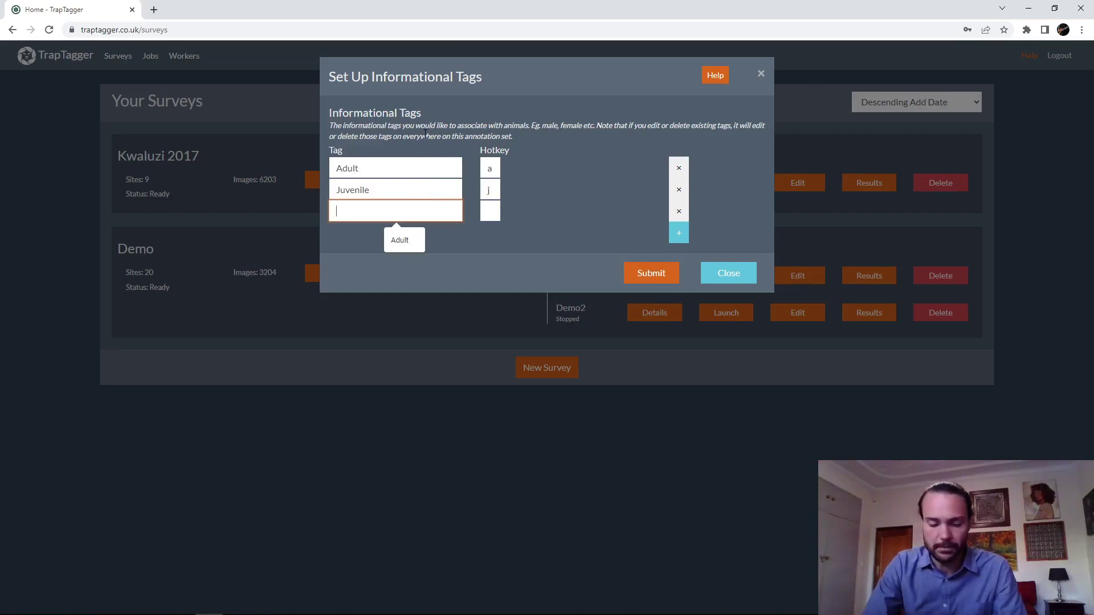
text(Male)
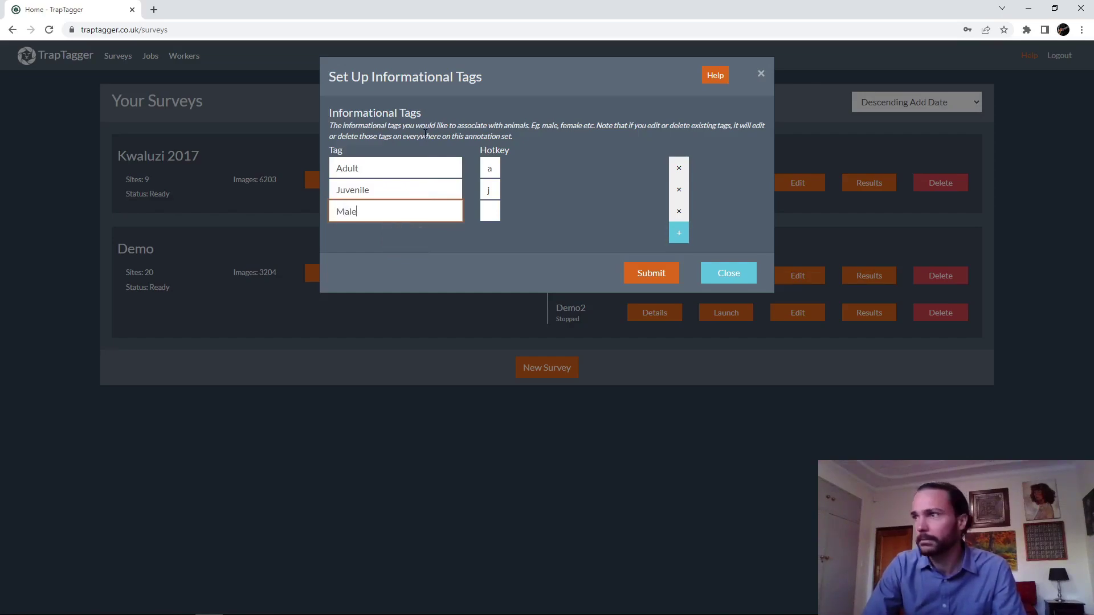
key(Tab)
text(f)
text(m)
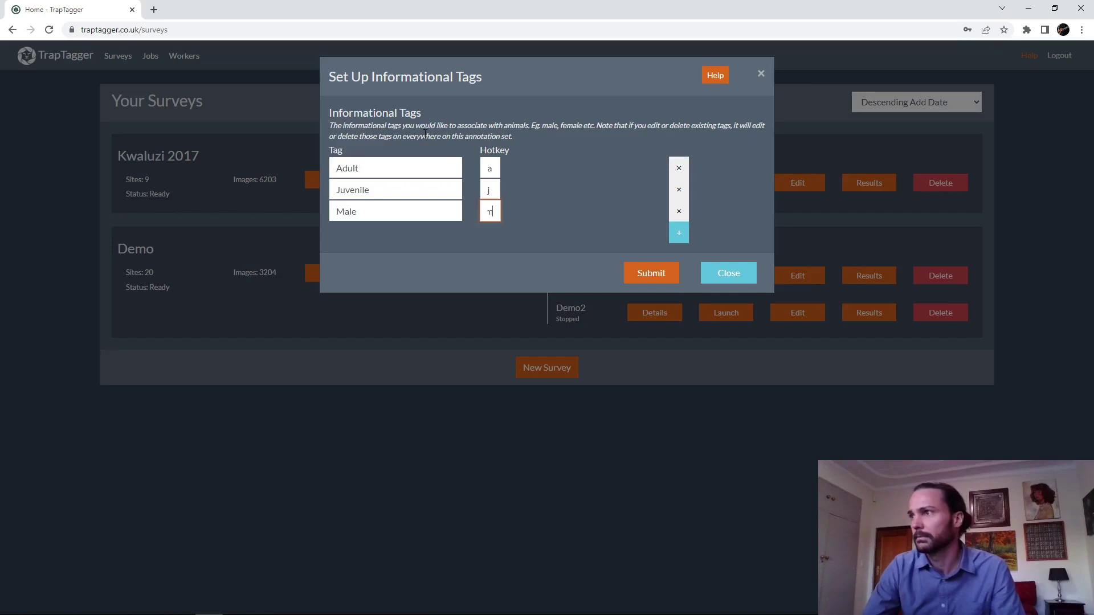
click(679, 233)
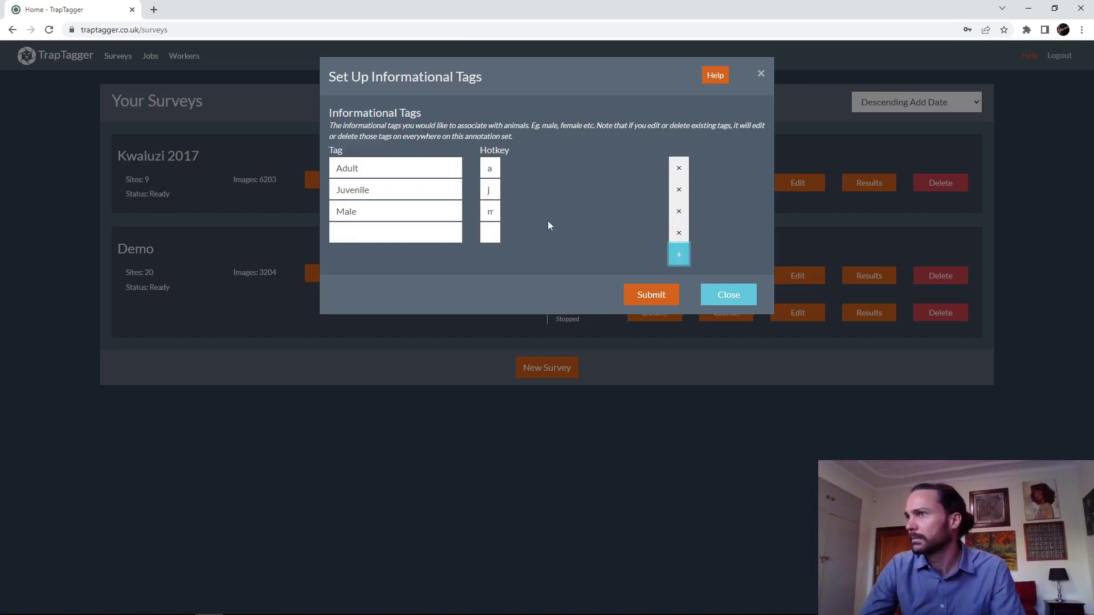
click(428, 231)
text(Female)
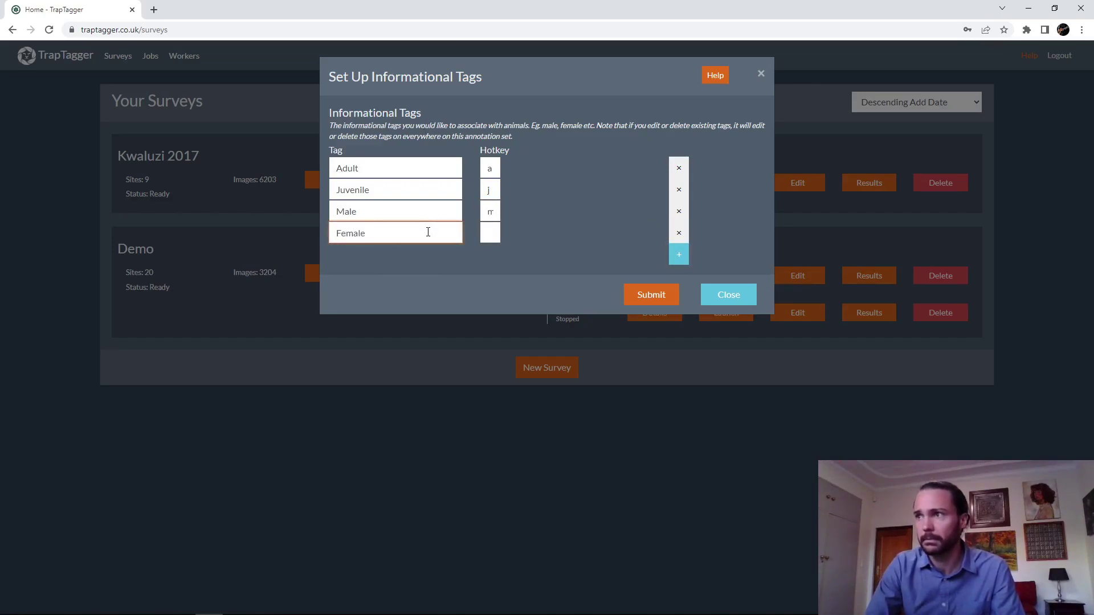
key(Tab)
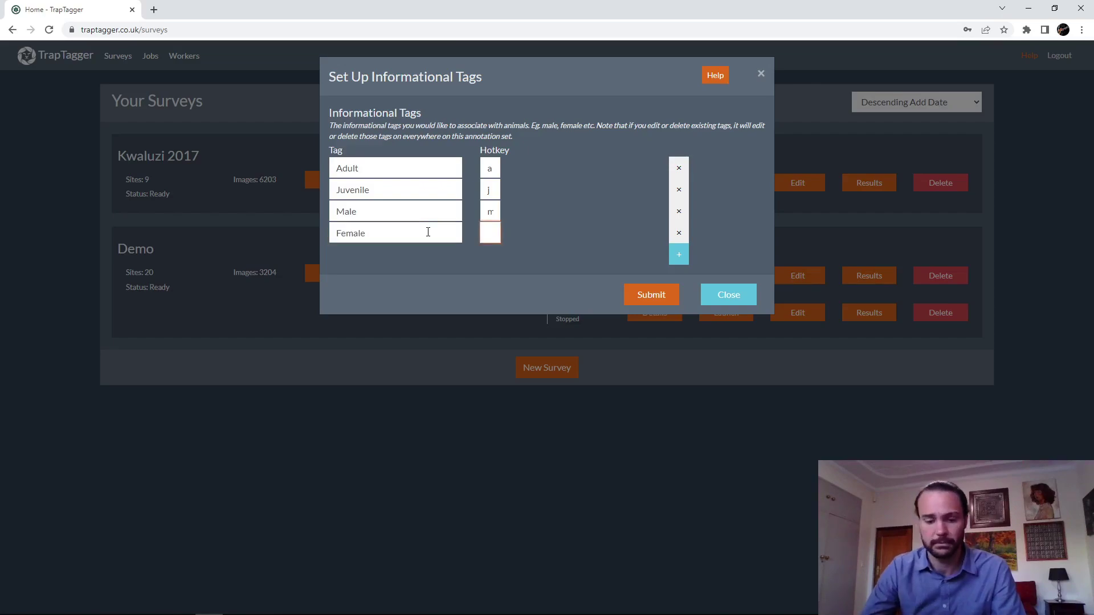
text(f)
click(549, 250)
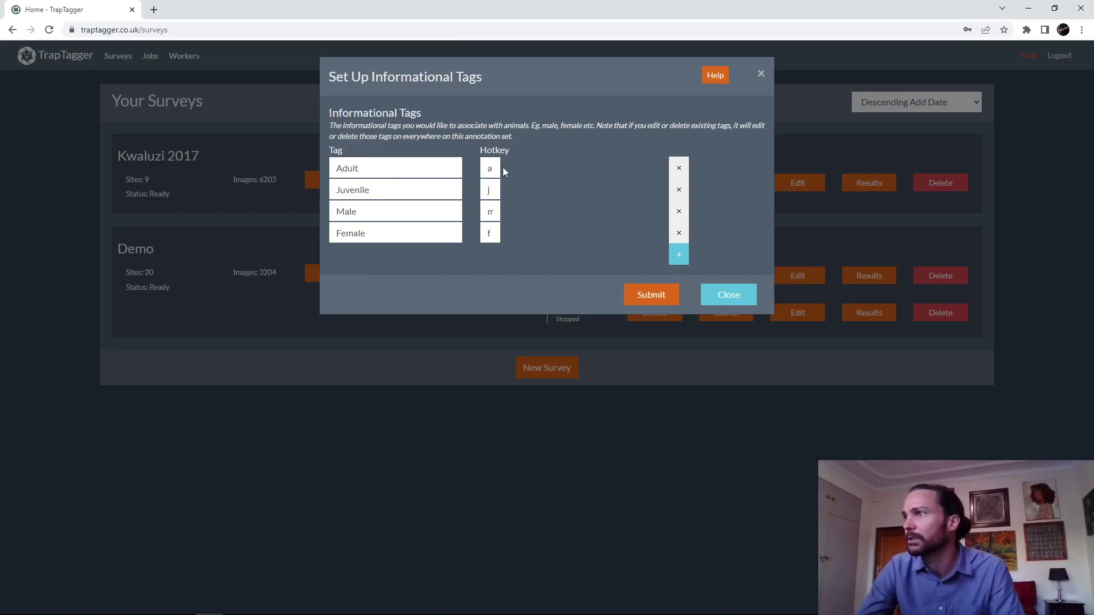
- Submit the four tags and open the Jobs page for the Kwaluzi 2017 set
click(642, 298)
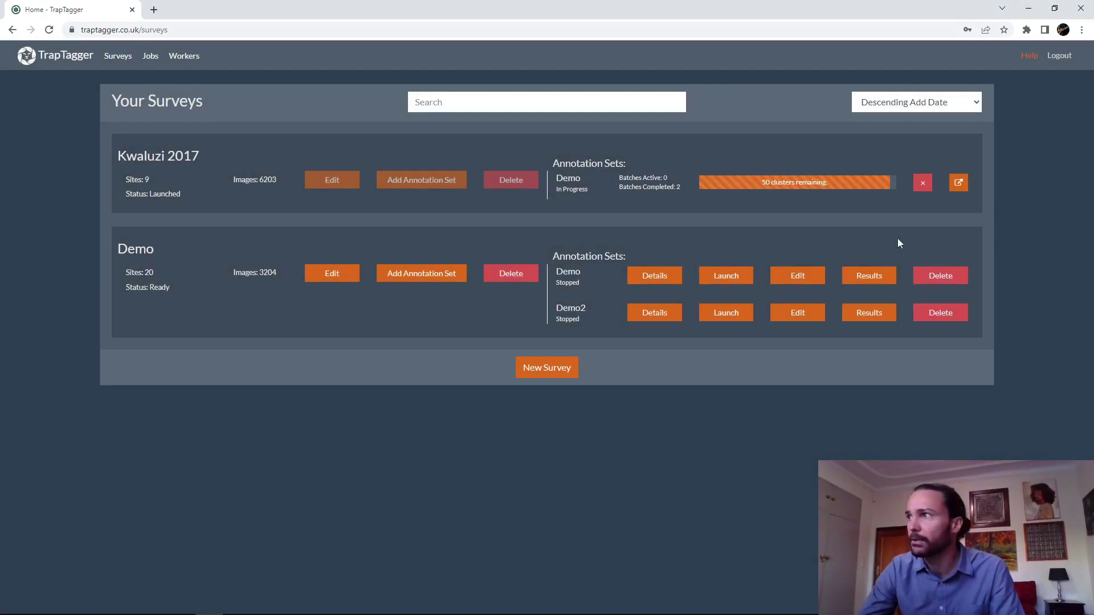
double_click(665, 177)
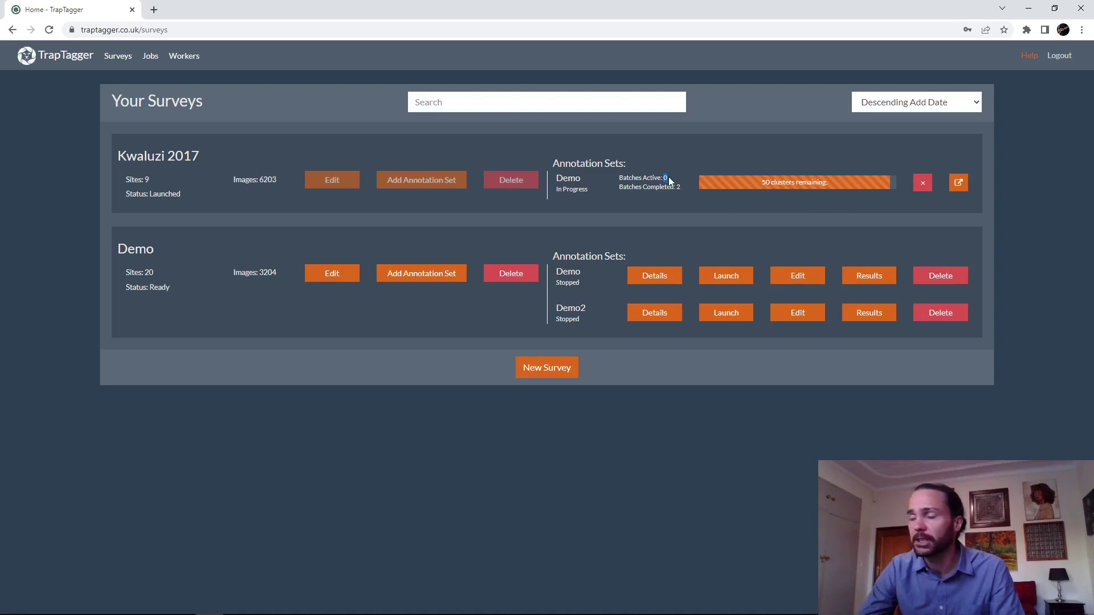
click(958, 183)
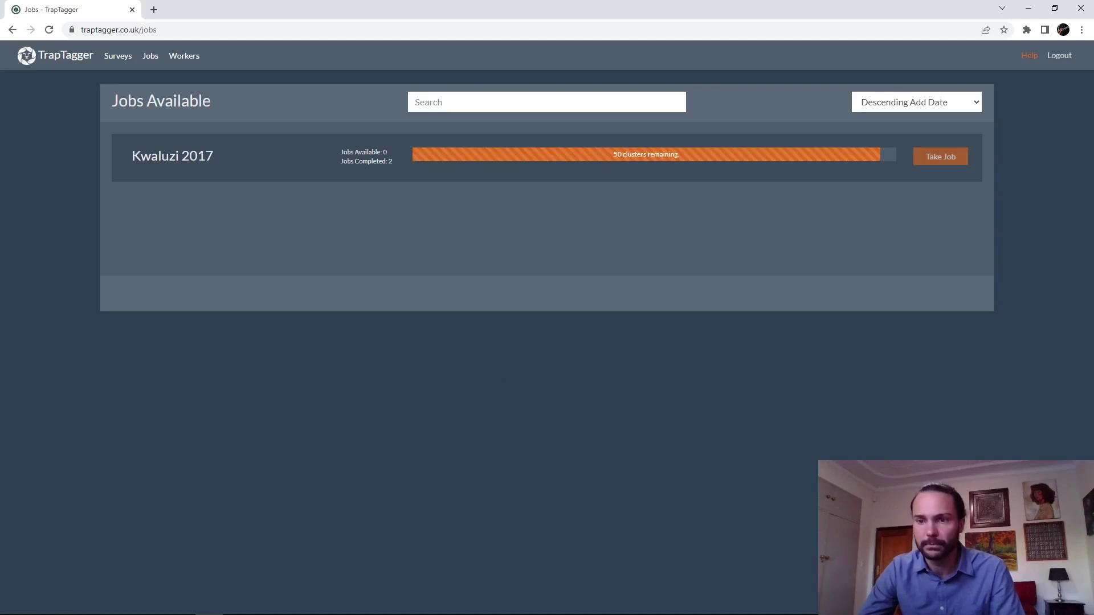
- Take the Kwaluzi 2017 job to start tagging its lion clusters
click(938, 157)
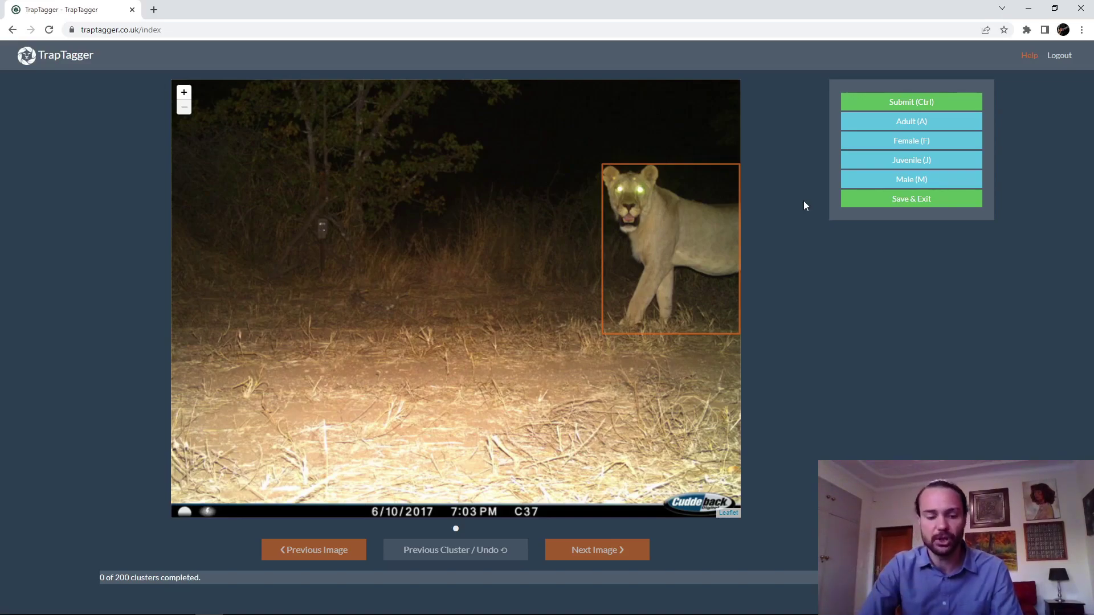
- Tag and submit the first seven lion clusters: adult female, adult males, and adults
key(a)
key(f)
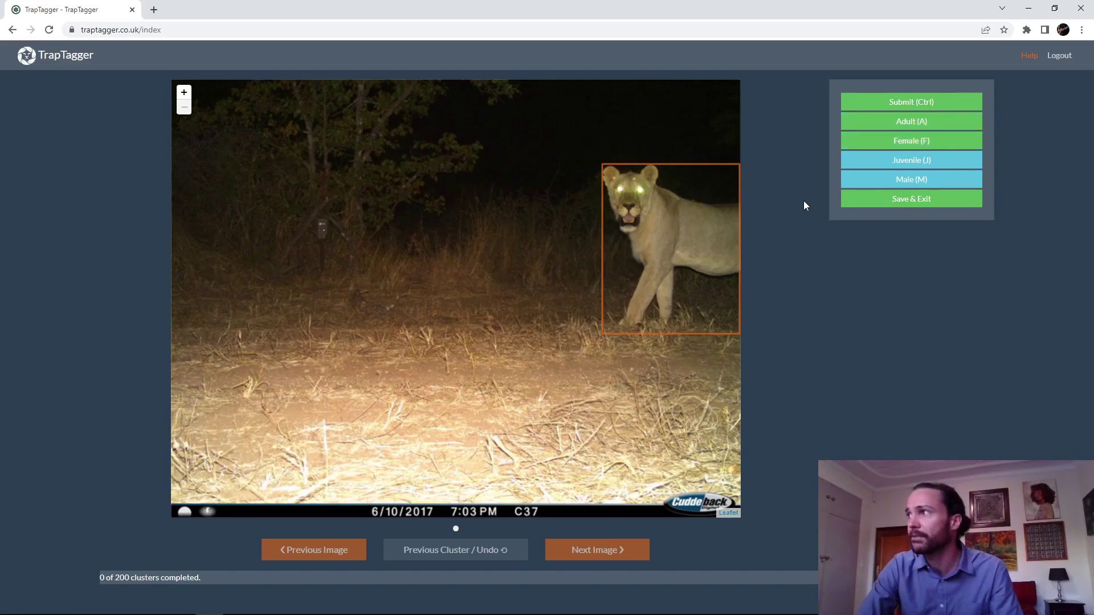
key(ctrl)
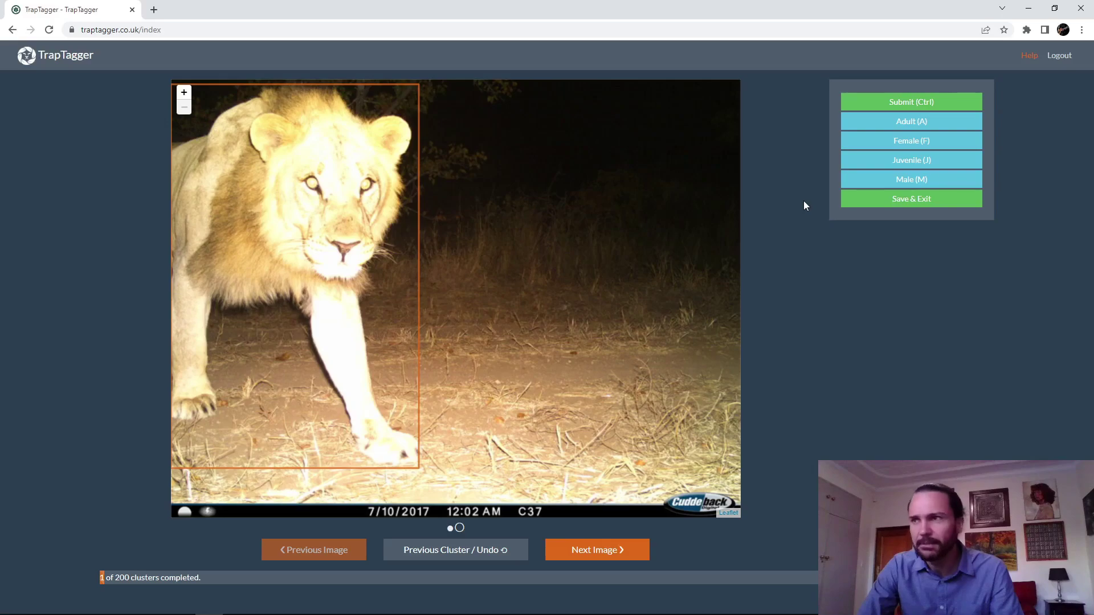
key(a)
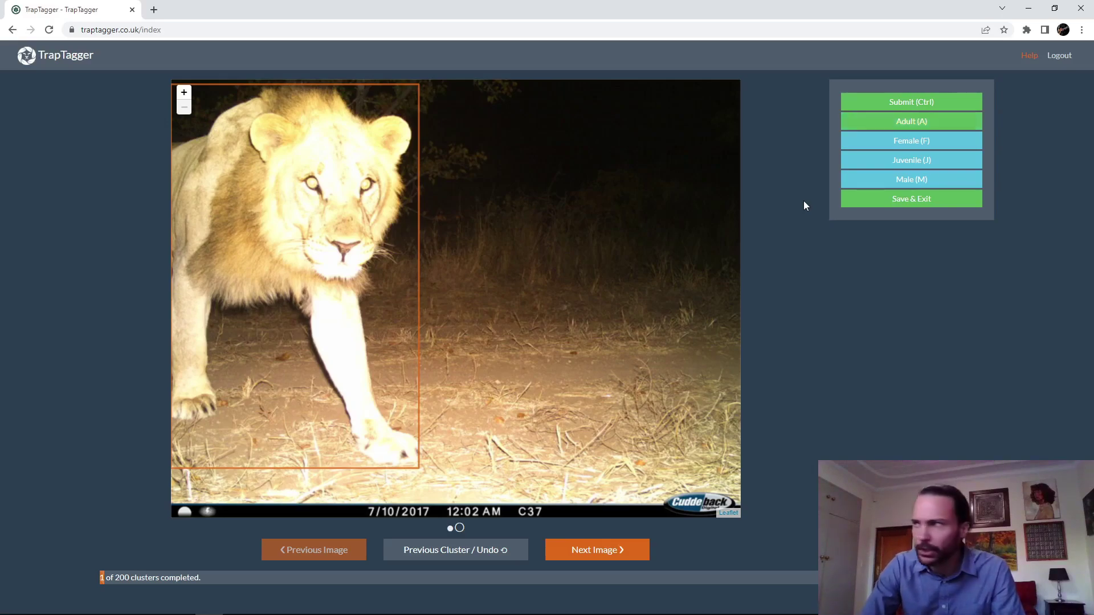
key(m)
key(ctrl)
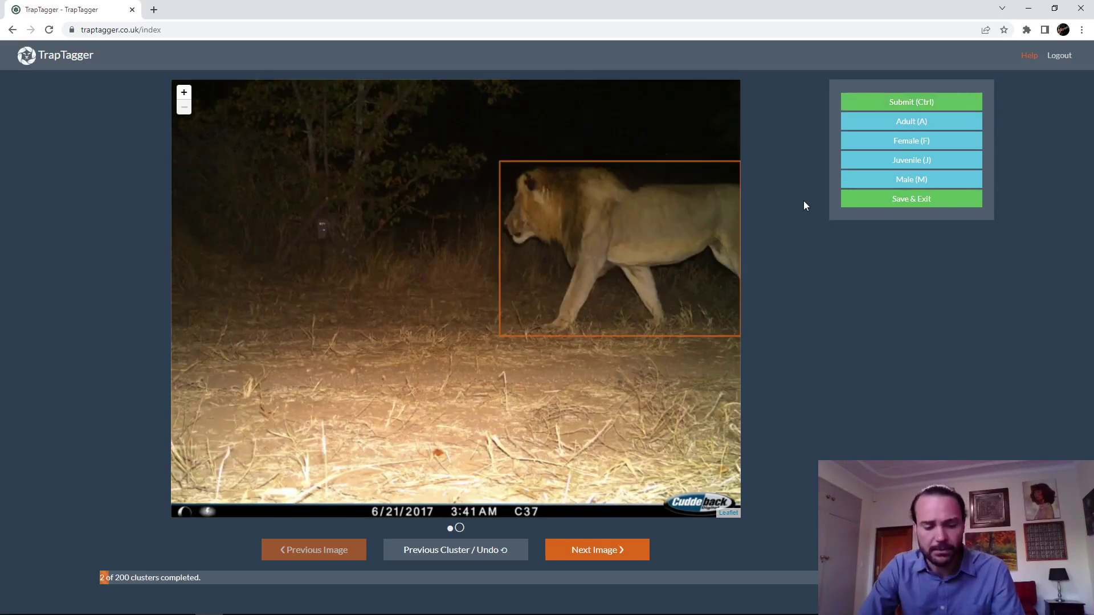
key(a)
key(m)
key(ctrl)
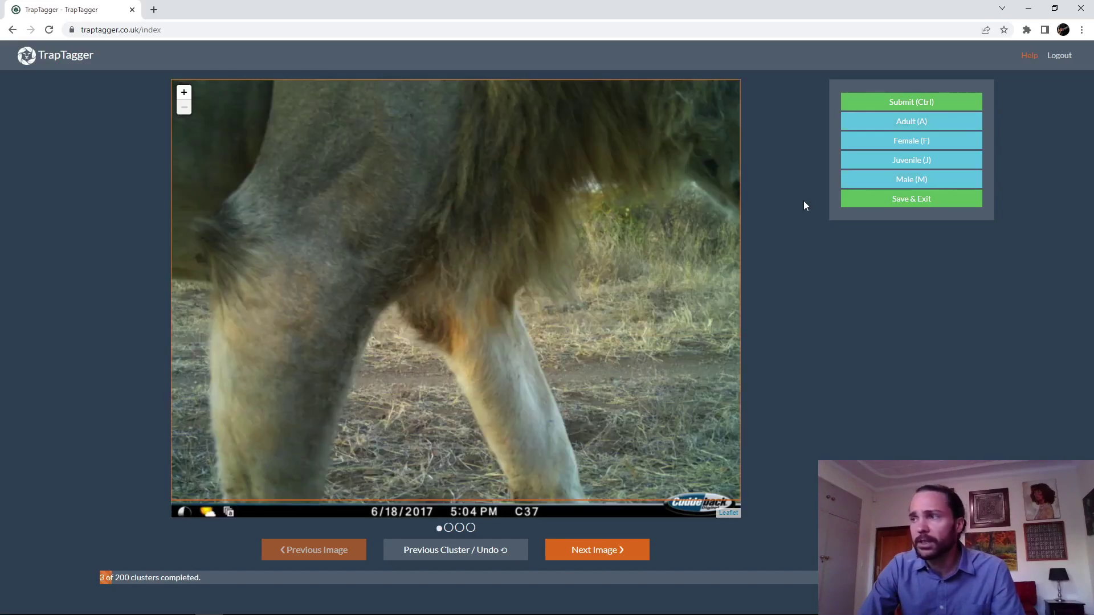
key(a)
key(ctrl)
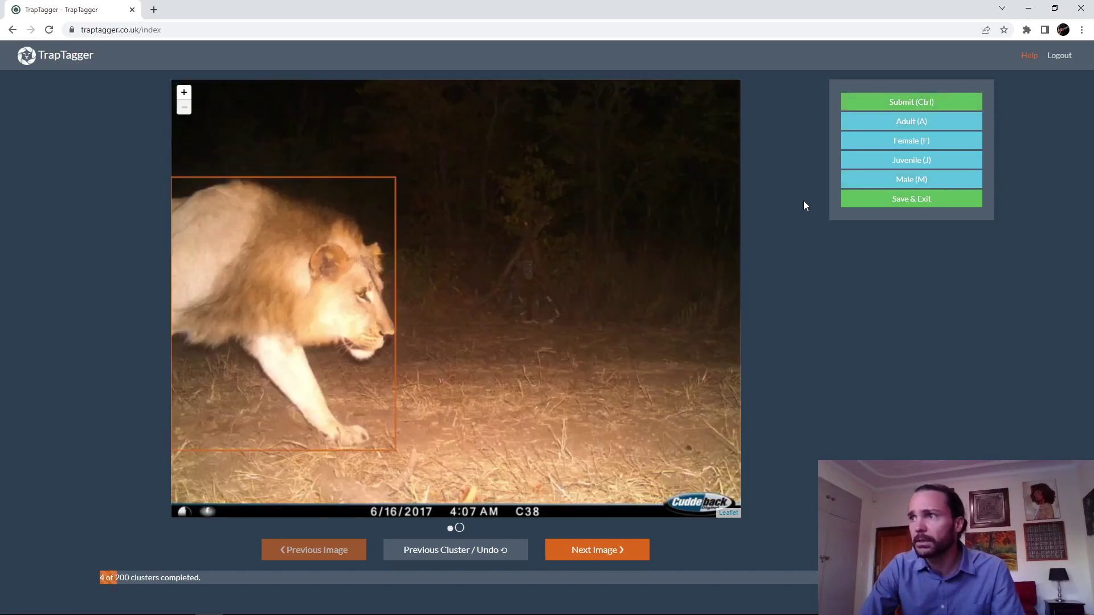
key(a)
key(m)
key(ctrl)
key(a)
key(ctrl)
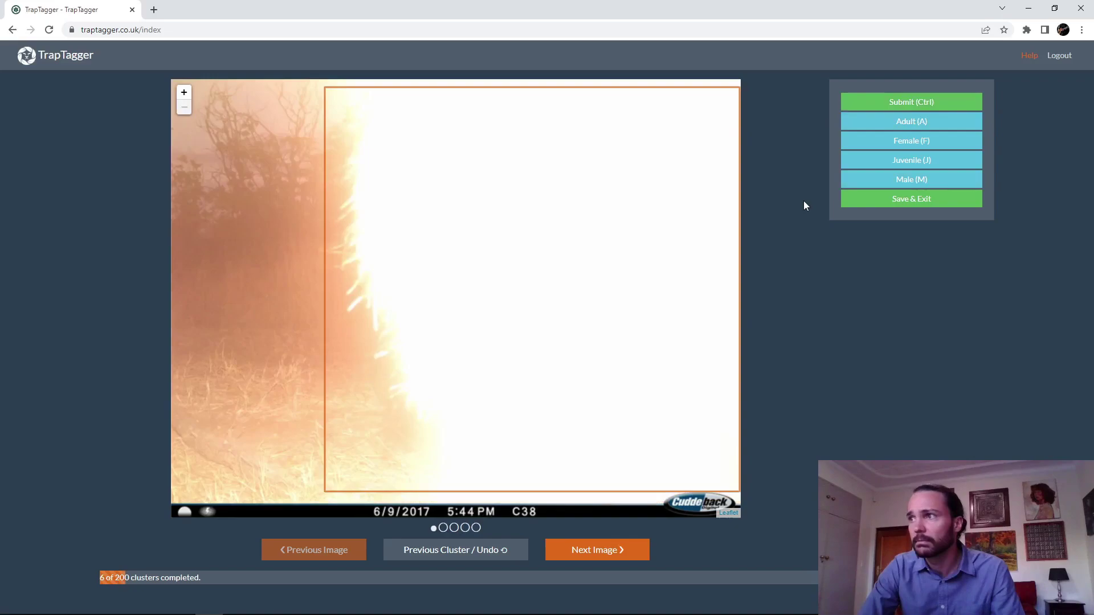
key(Right)
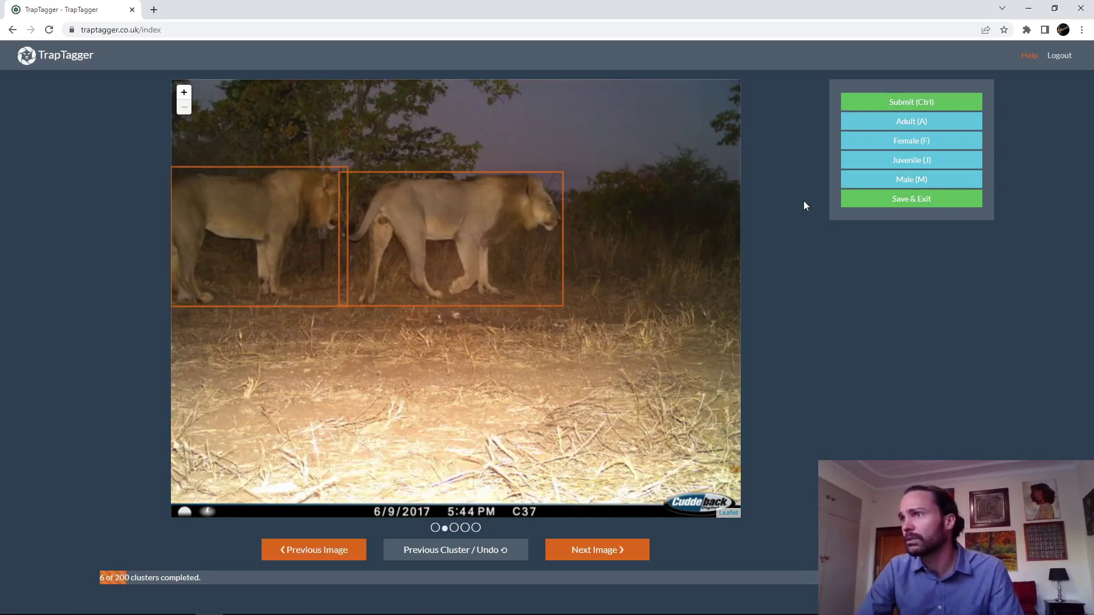
key(a)
key(m)
key(ctrl)
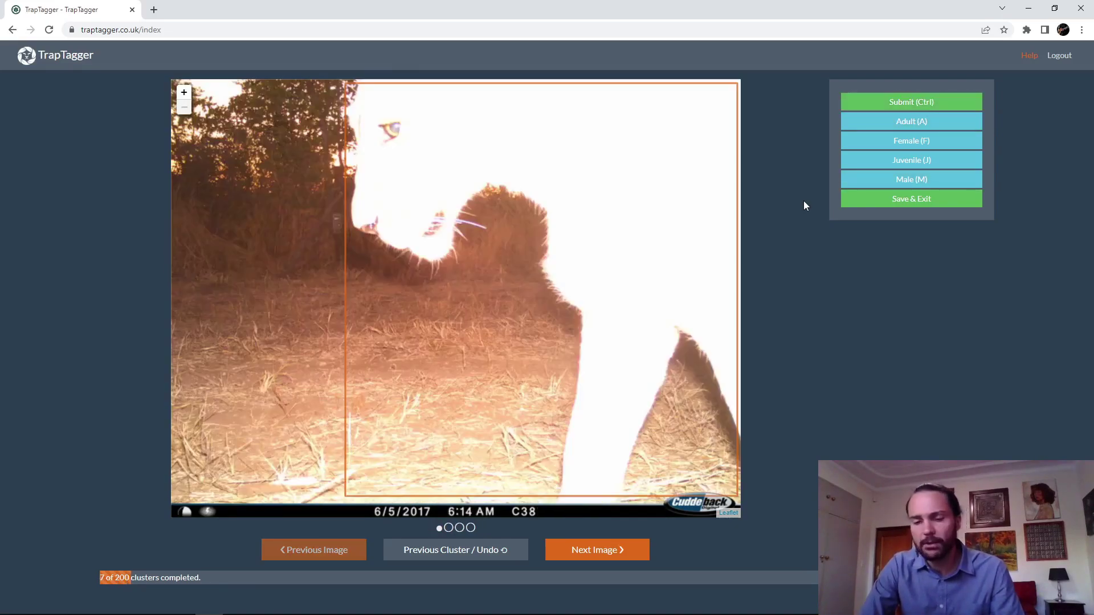
- Tag the next seven clusters: lionesses as adult female, maned lions as adult male
key(Right)
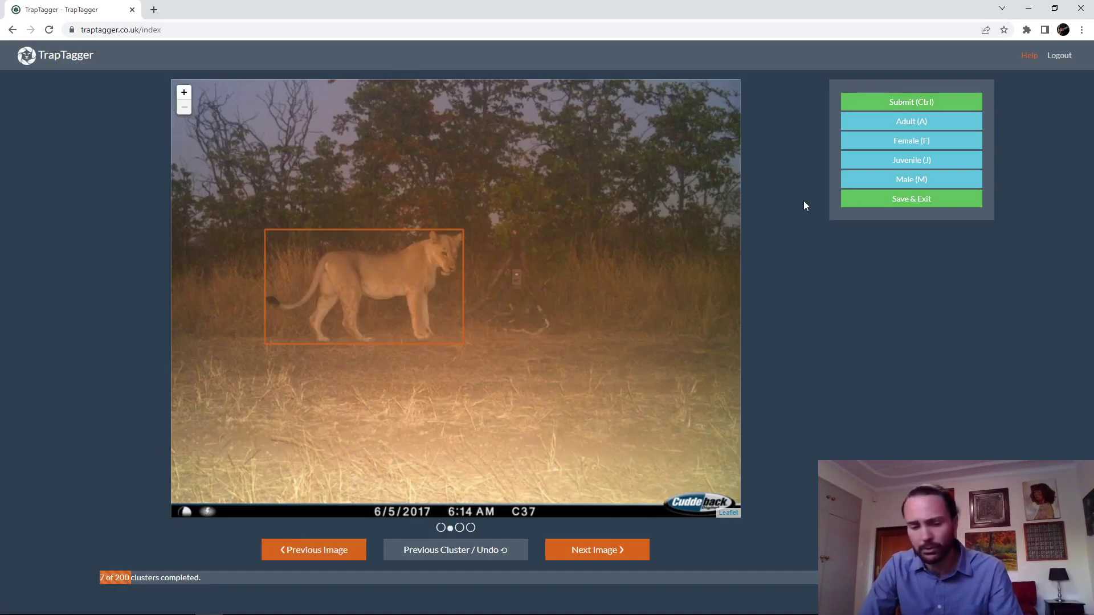
key(a)
key(f)
key(ctrl)
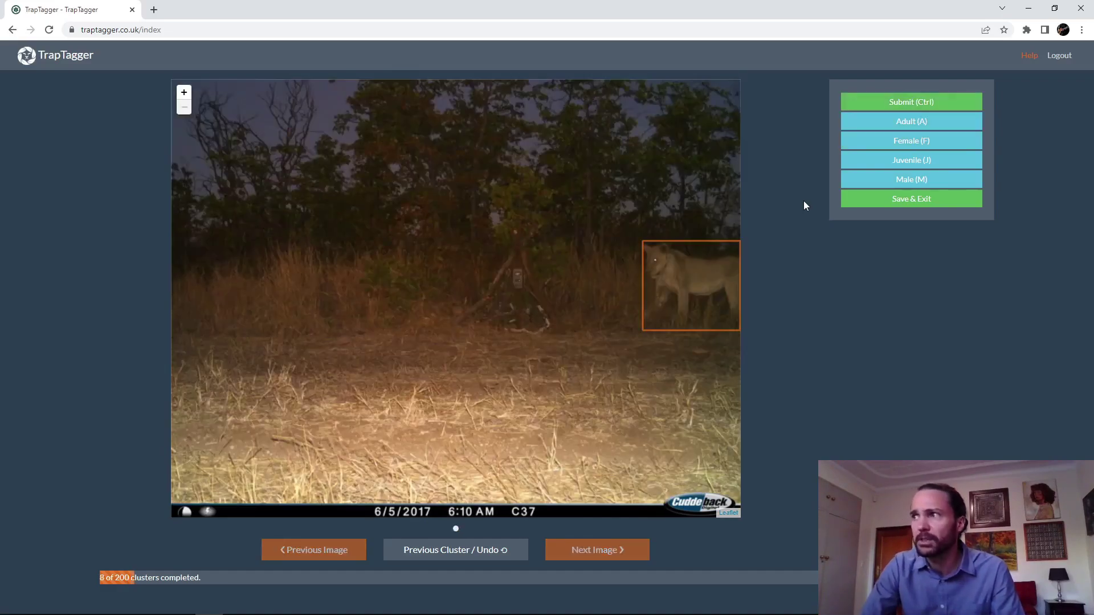
key(a)
key(f)
key(ctrl)
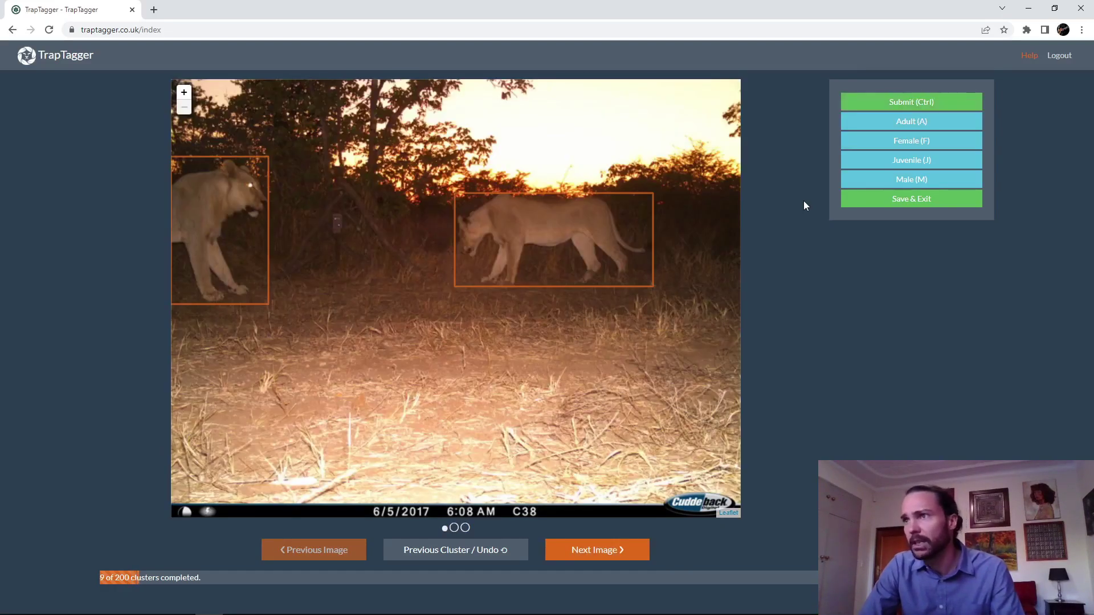
key(a)
key(f)
key(ctrl)
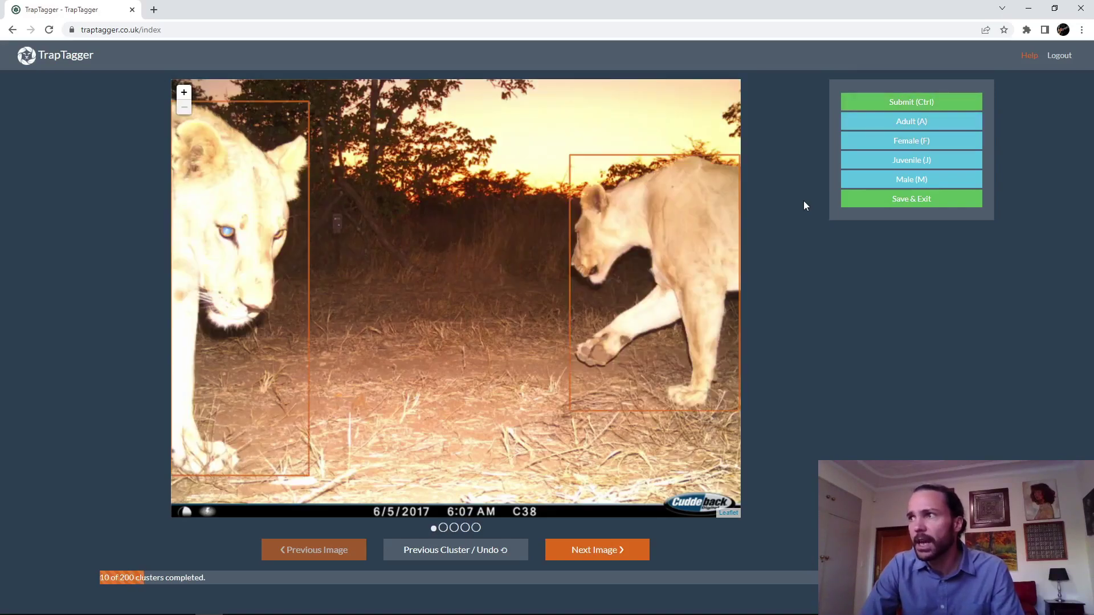
key(a)
key(f)
key(ctrl)
key(a)
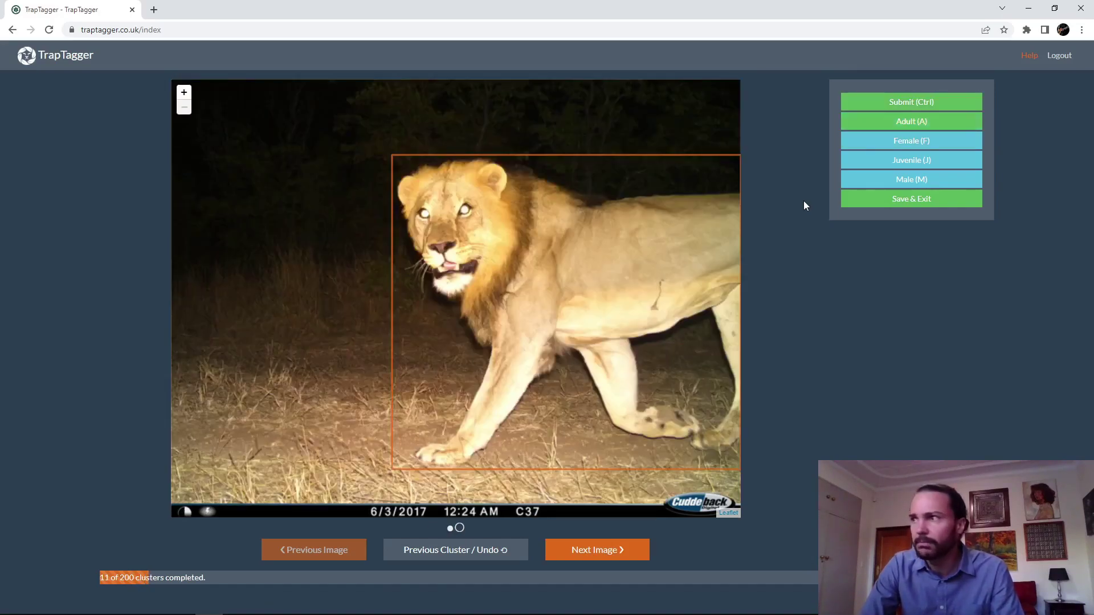
key(m)
key(ctrl)
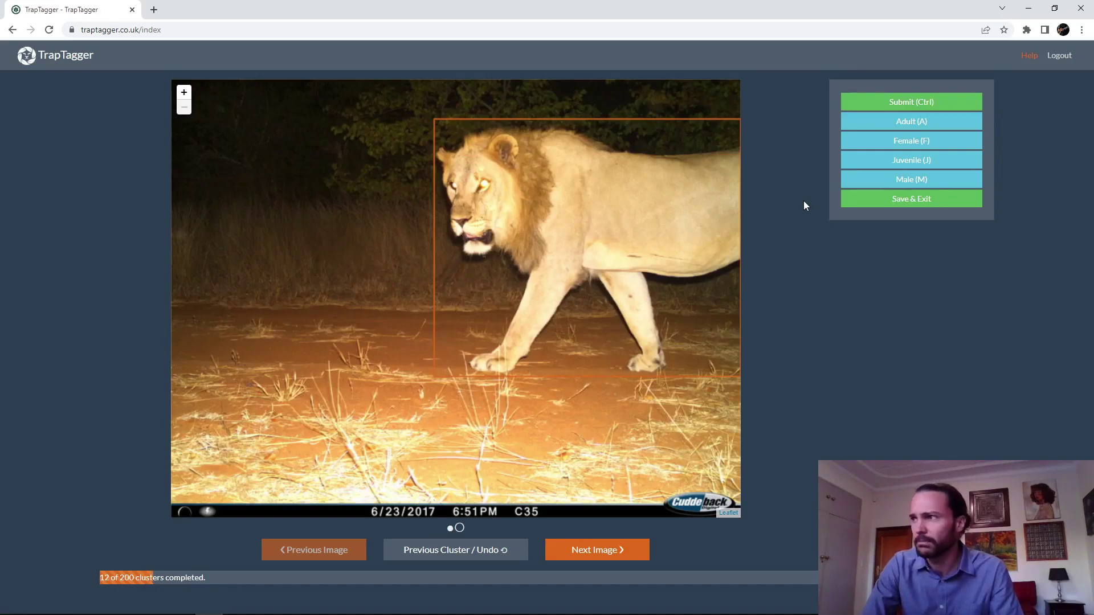
key(a)
key(m)
key(ctrl)
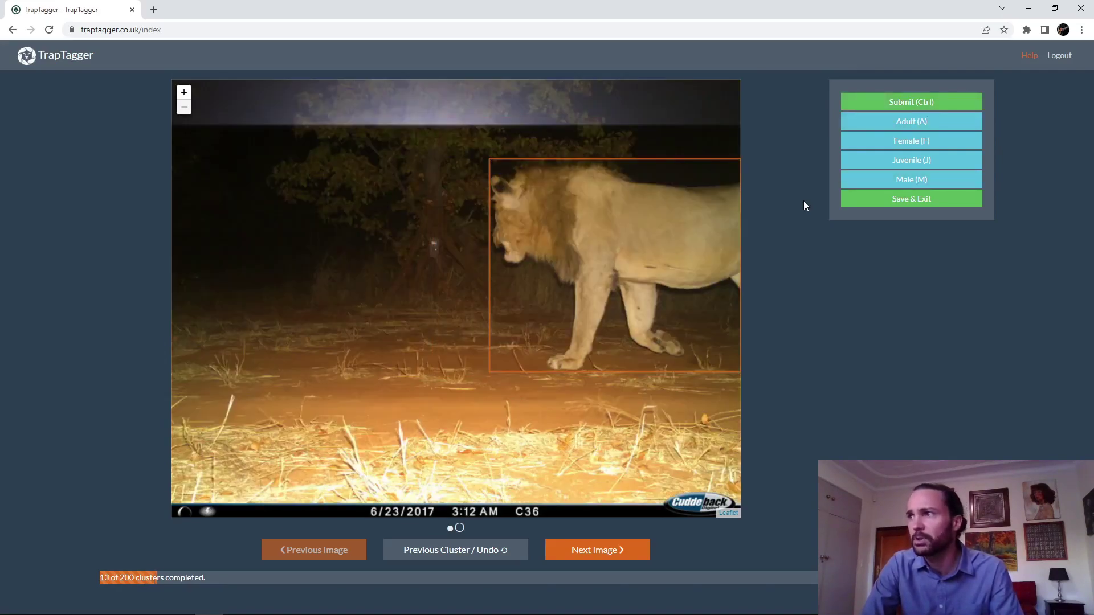
key(a)
key(m)
key(ctrl)
- Tag ten more clusters as adult, marking the walking lions as male, submitting each
key(a)
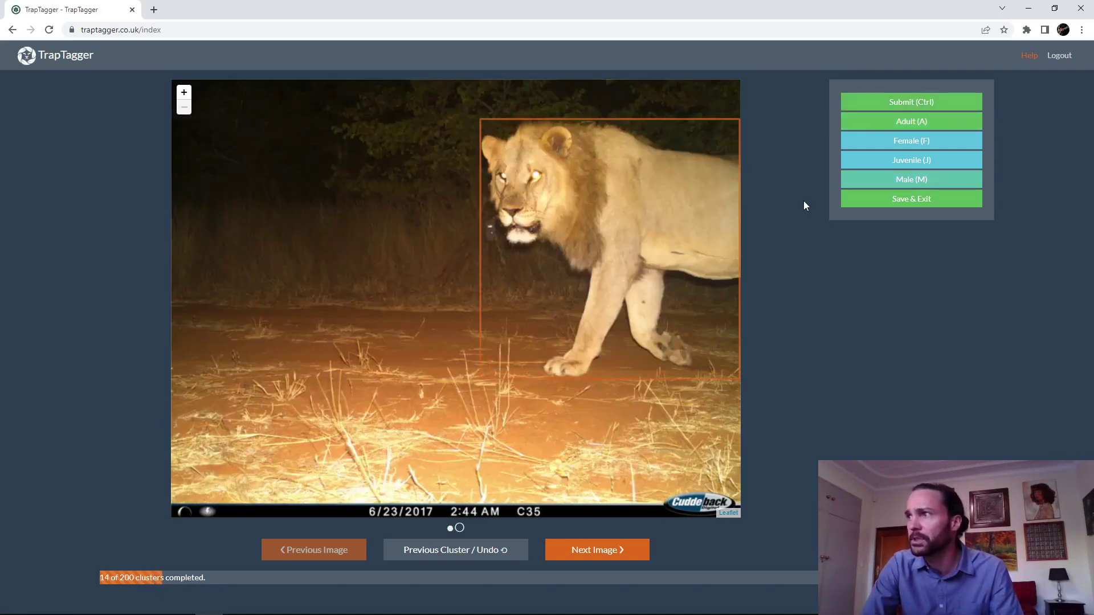
key(ctrl)
key(a)
key(ctrl)
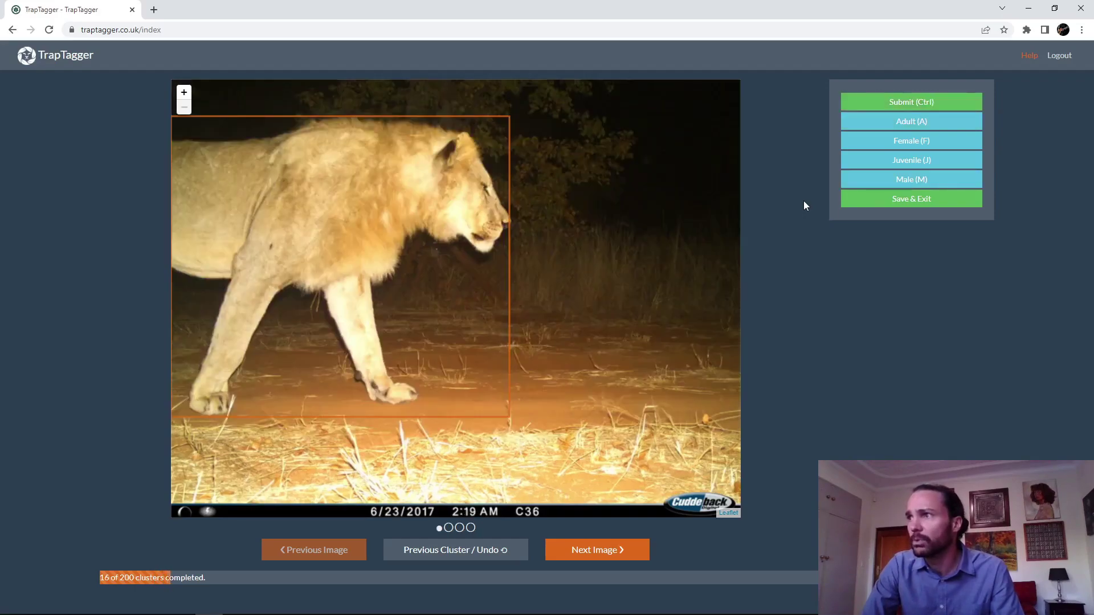
key(a)
key(ctrl)
key(a)
key(ctrl)
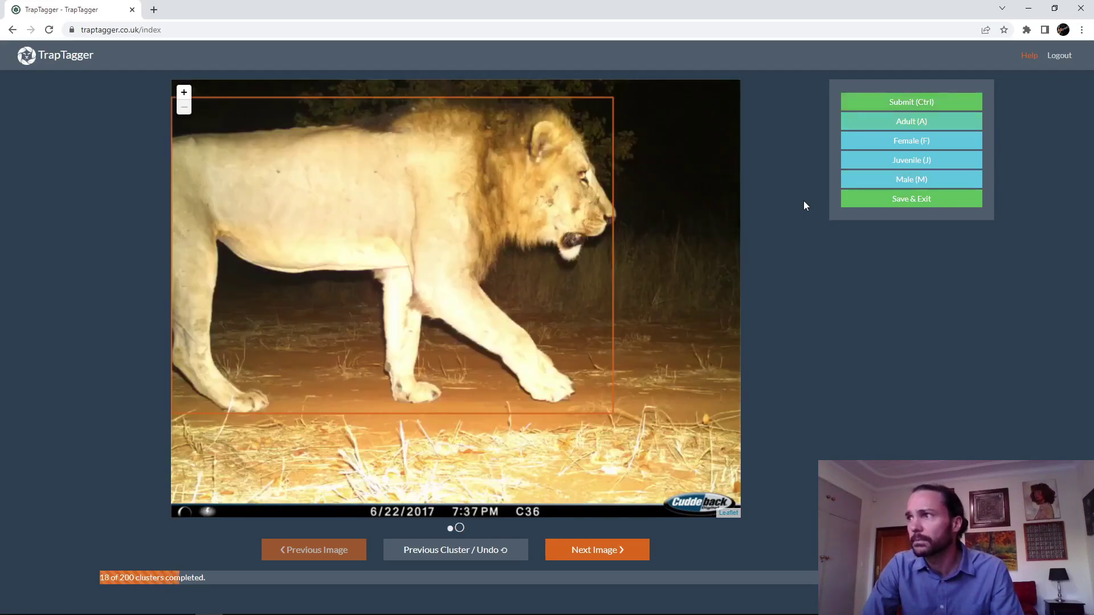
key(a)
key(m)
key(ctrl)
key(a)
key(m)
key(ctrl)
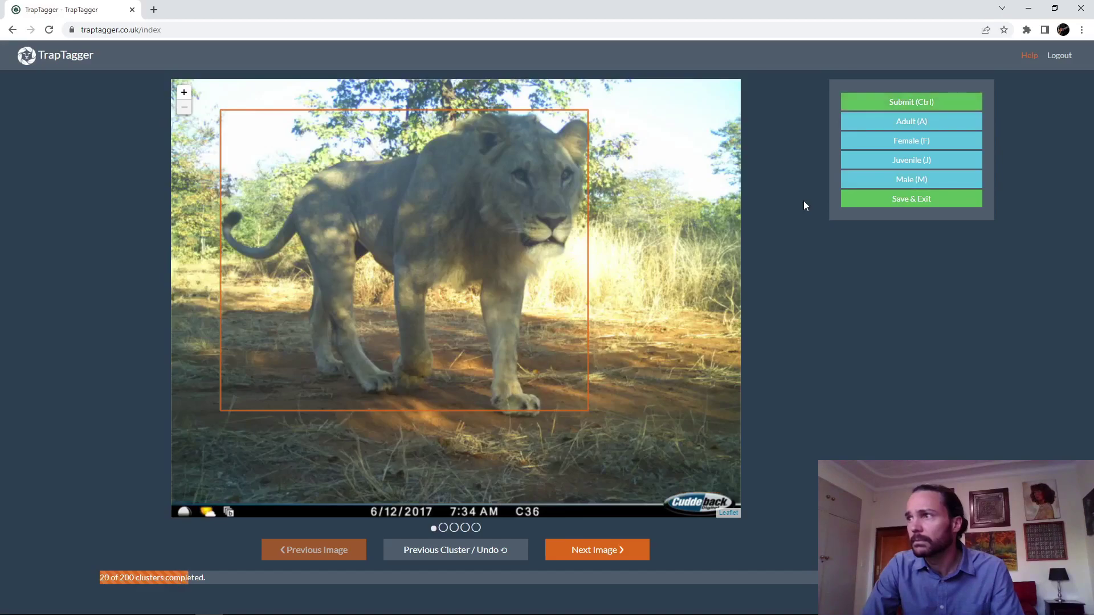
key(a)
key(ctrl)
key(a)
key(ctrl)
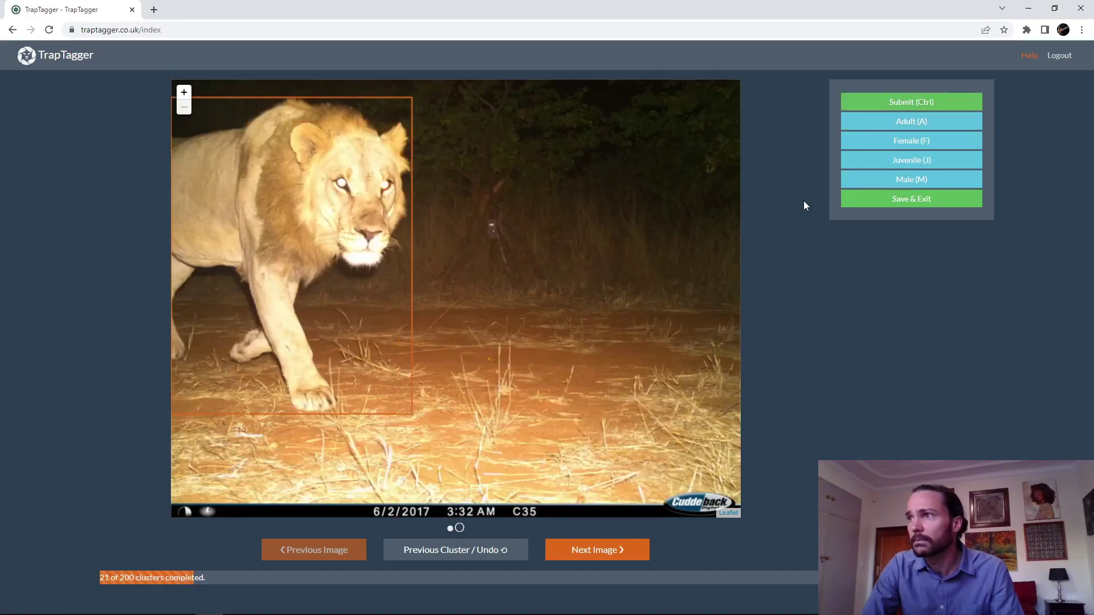
key(a)
key(ctrl)
key(a)
key(m)
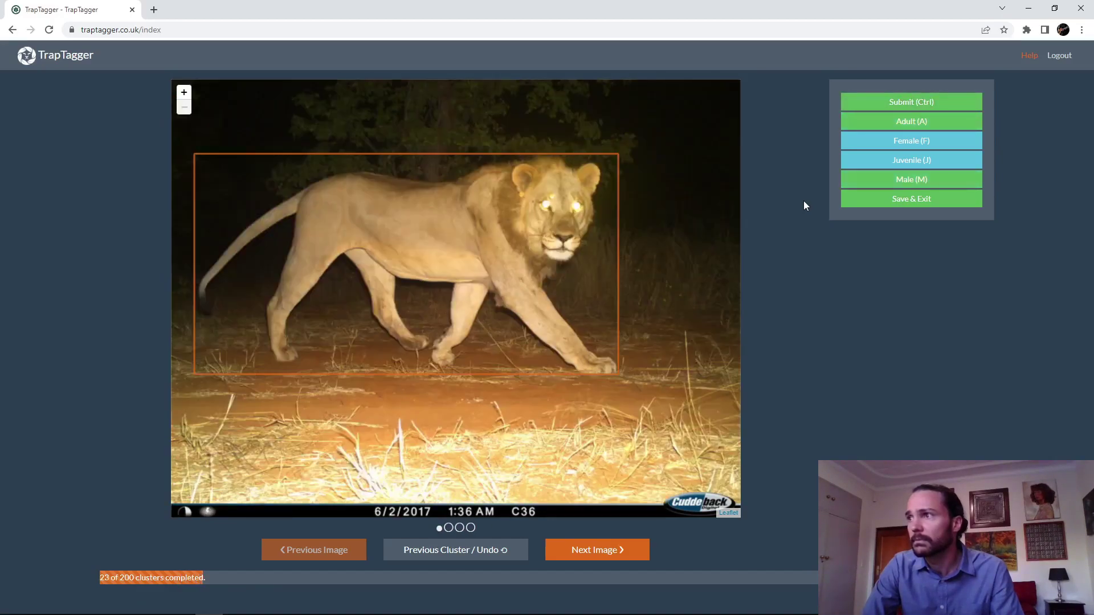
key(ctrl)
- Tag the remaining clusters, including a male-and-female pair, until 30 of 200 are completed
key(a)
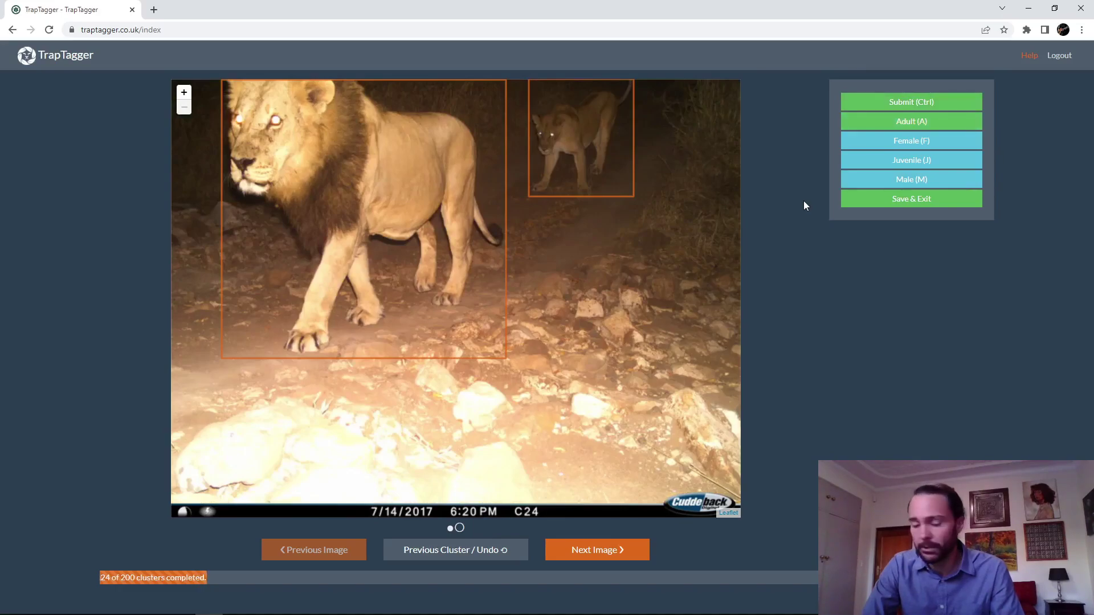
key(m)
key(f)
key(ctrl)
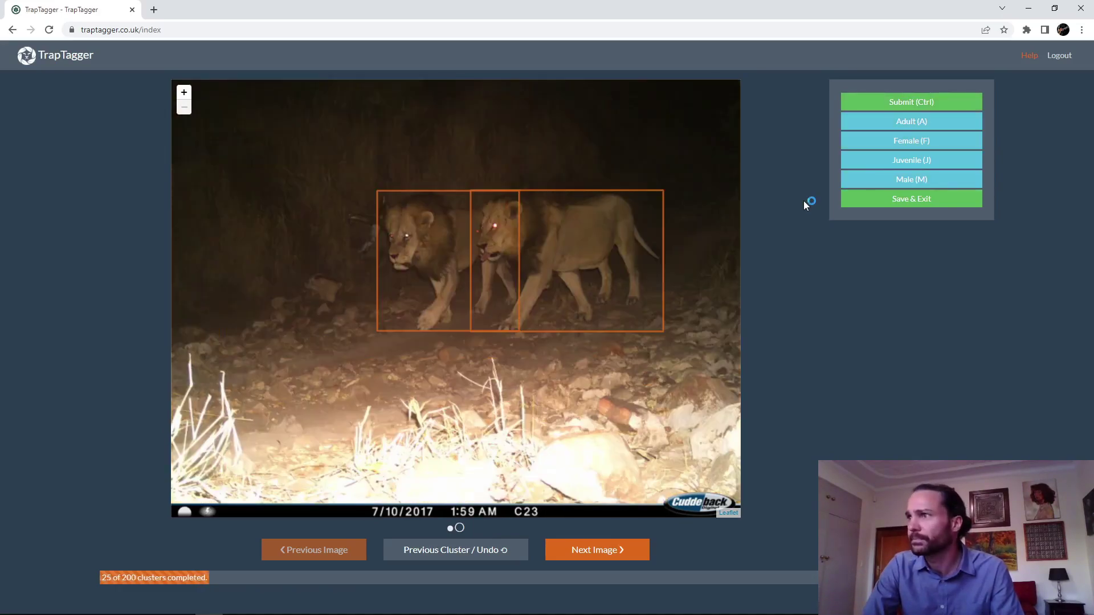
key(a)
key(ctrl)
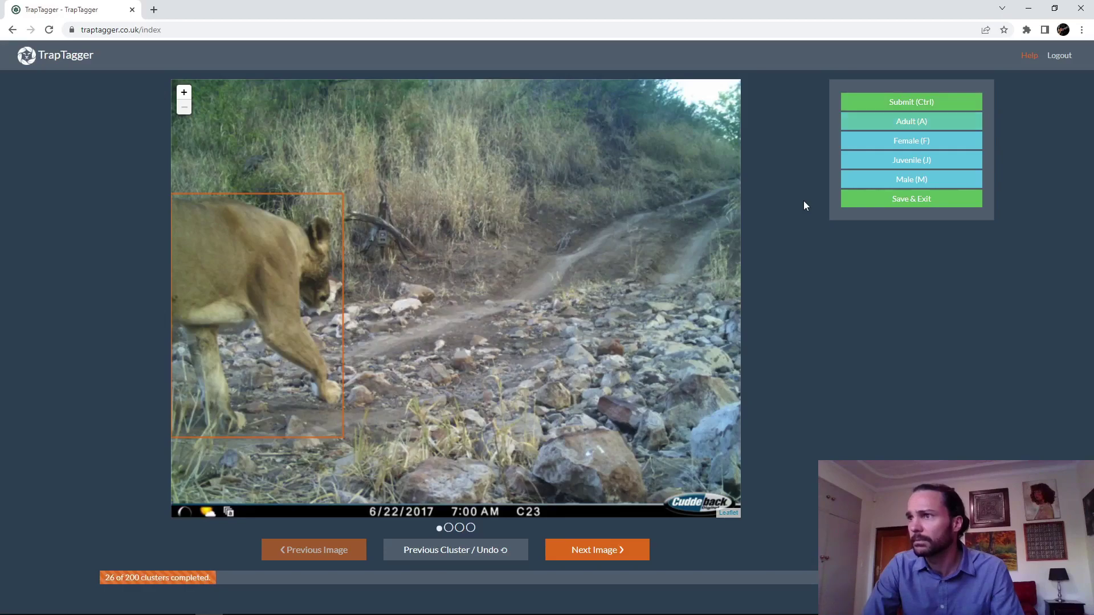
key(f)
key(ctrl)
key(a)
key(ctrl)
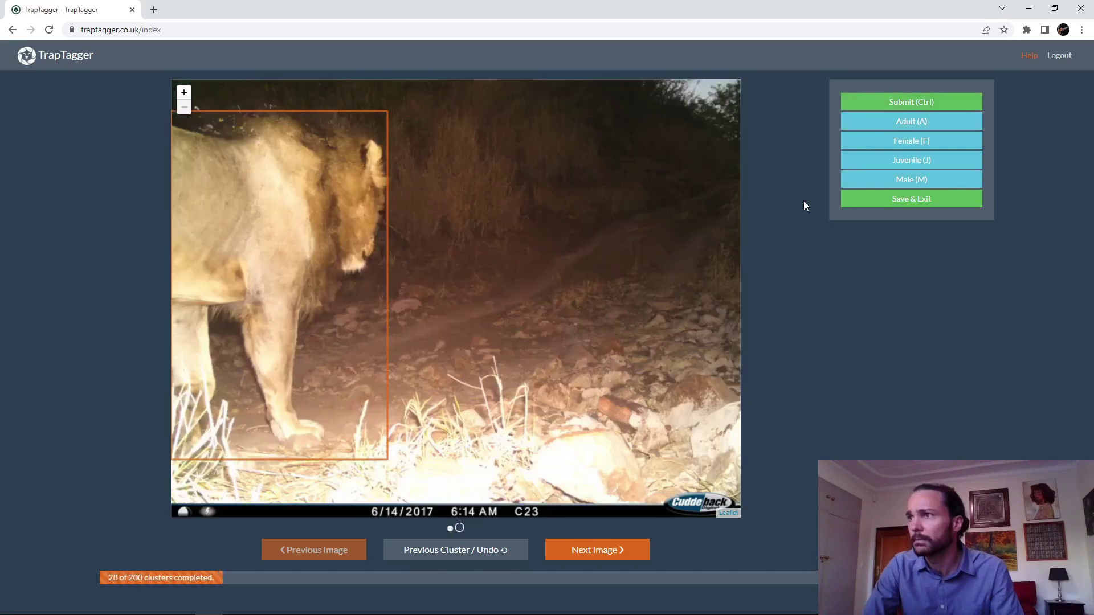
key(a)
key(ctrl)
key(a)
key(ctrl)
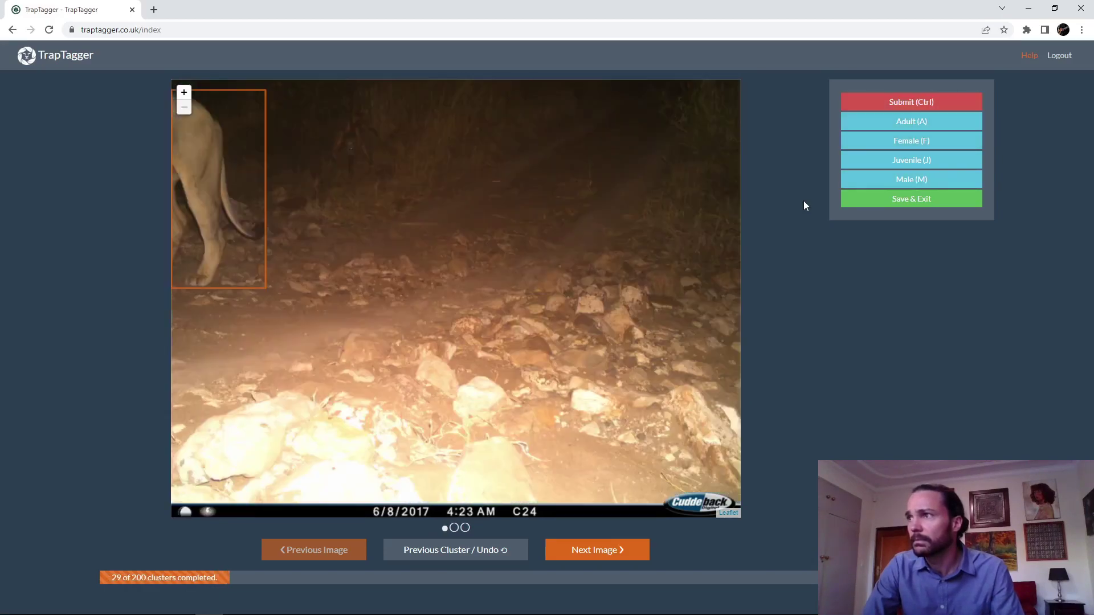
key(ctrl)
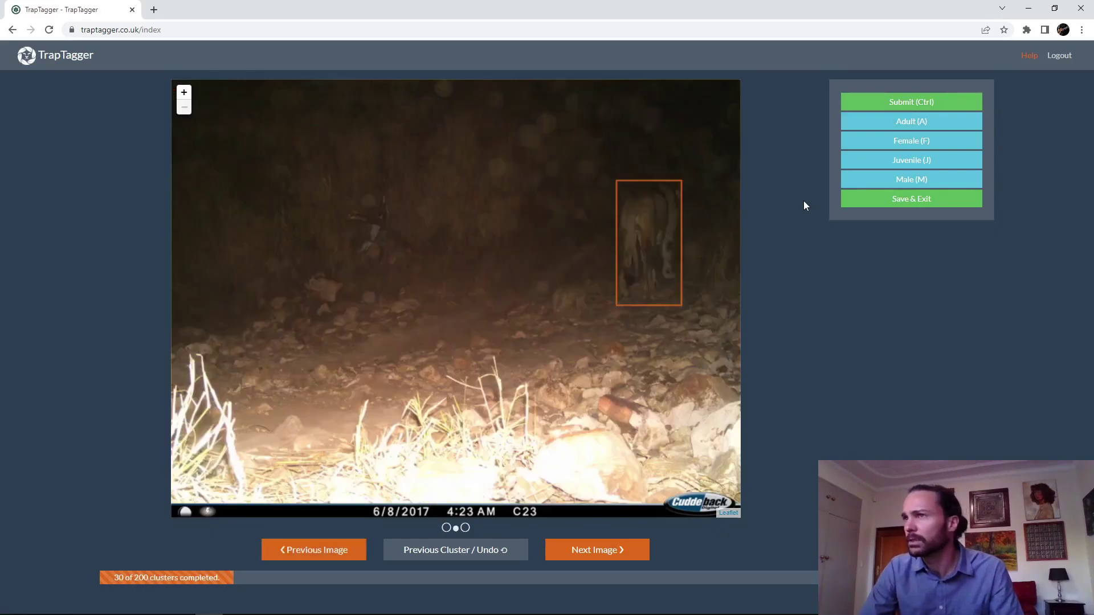
- Tag the next lionesses as adult and female, tag one lion adult, and submit each cluster
key(Right)
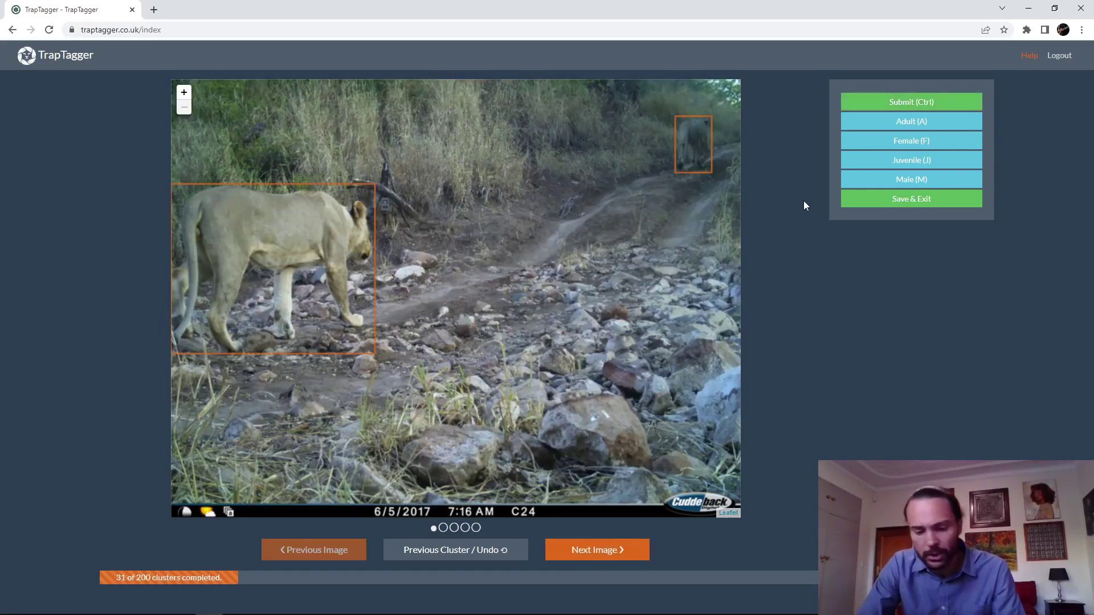
key(a)
key(f)
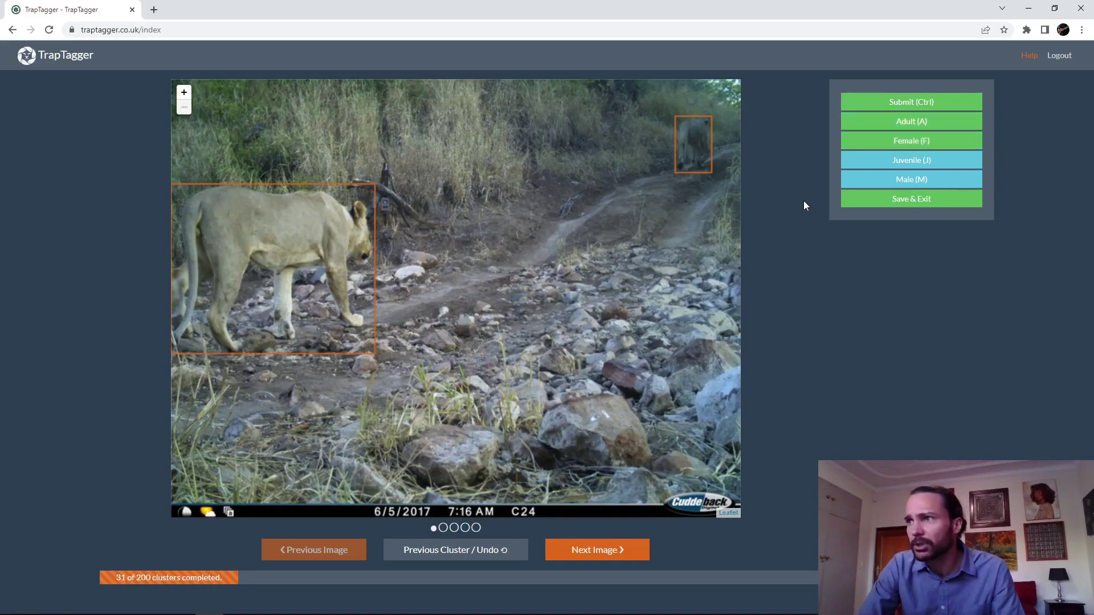
key(ctrl)
key(a)
key(ctrl)
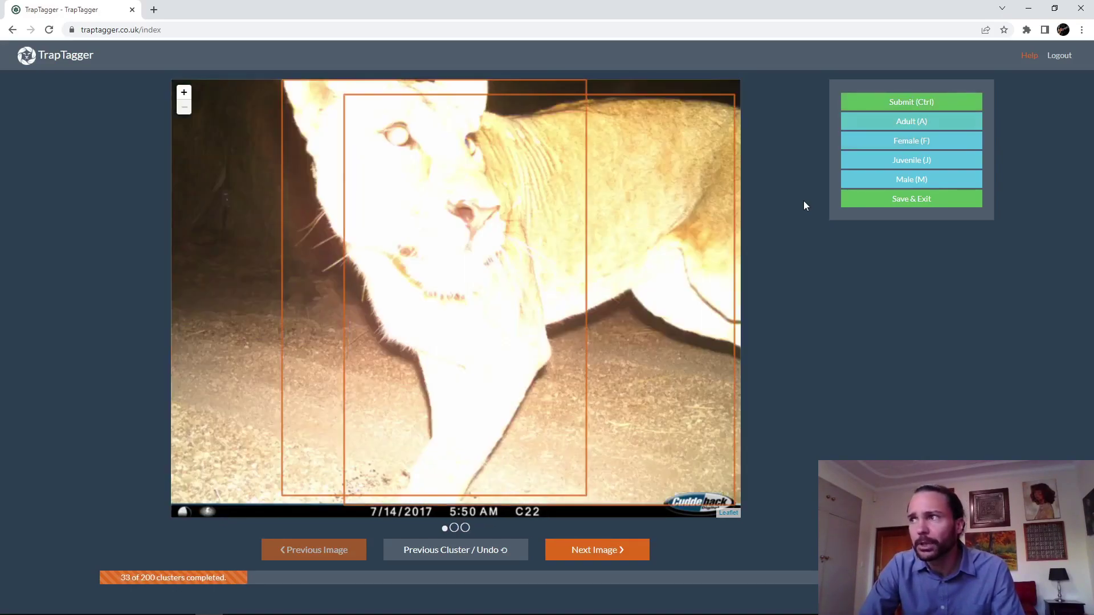
key(ctrl)
key(a)
key(f)
key(ctrl)
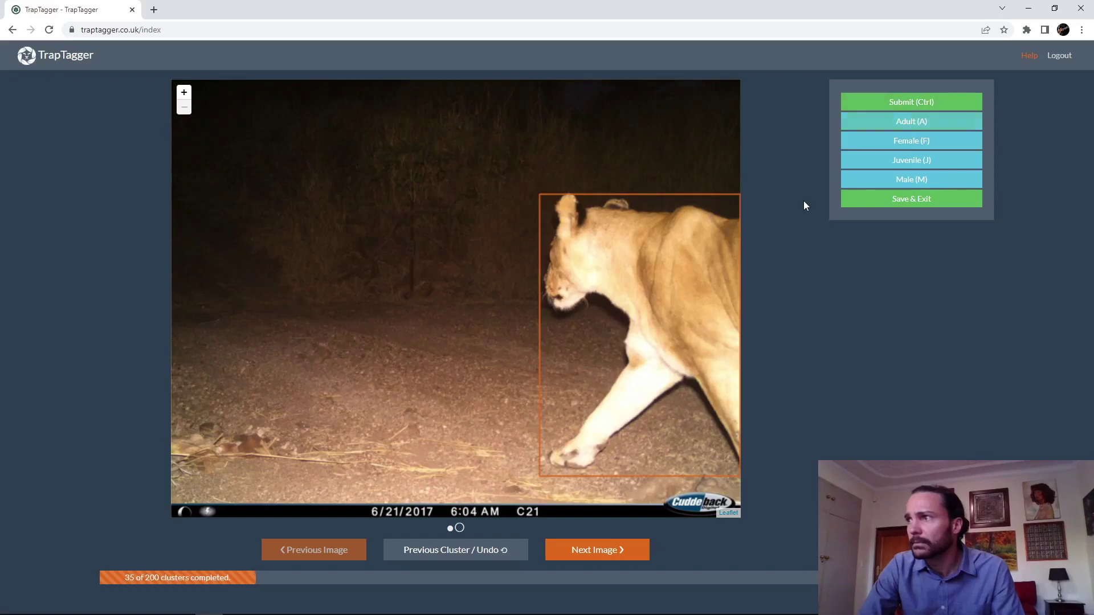
key(ctrl)
key(a)
key(f)
- Tag more lionesses adult/female and maned lions adult/male, submitting each cluster in turn
key(ctrl)
key(a)
key(ctrl)
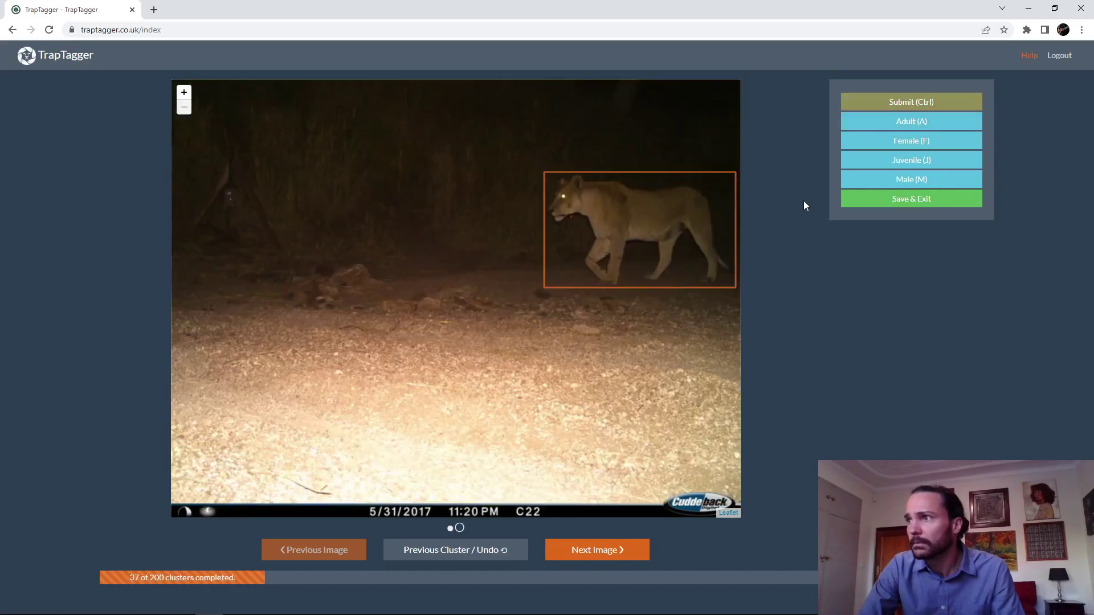
key(a)
key(f)
key(ctrl)
key(a)
key(m)
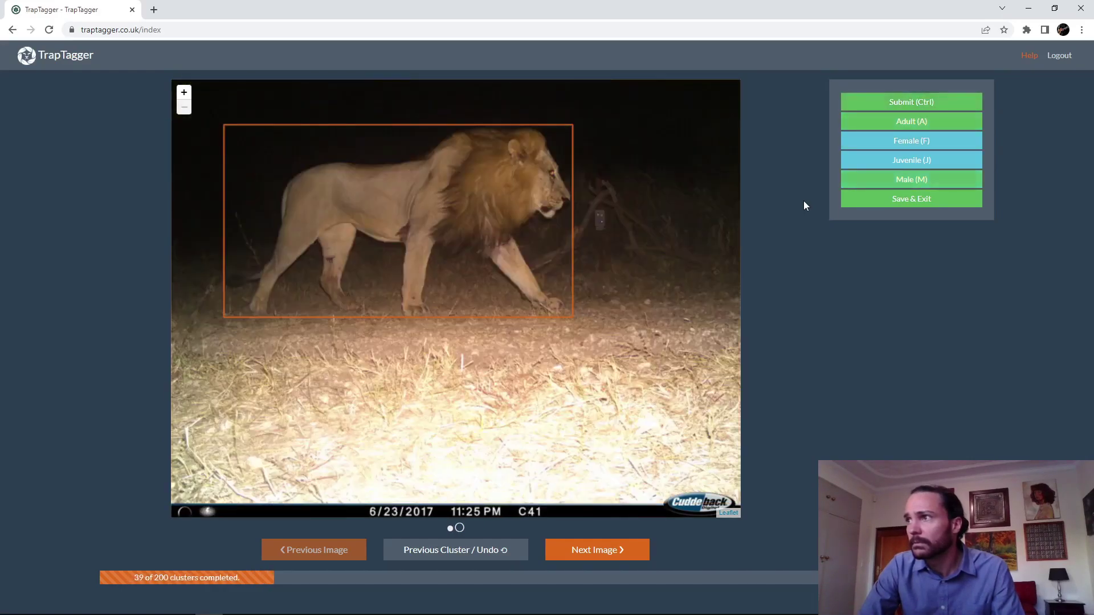
key(ctrl)
key(a)
key(ctrl)
key(m)
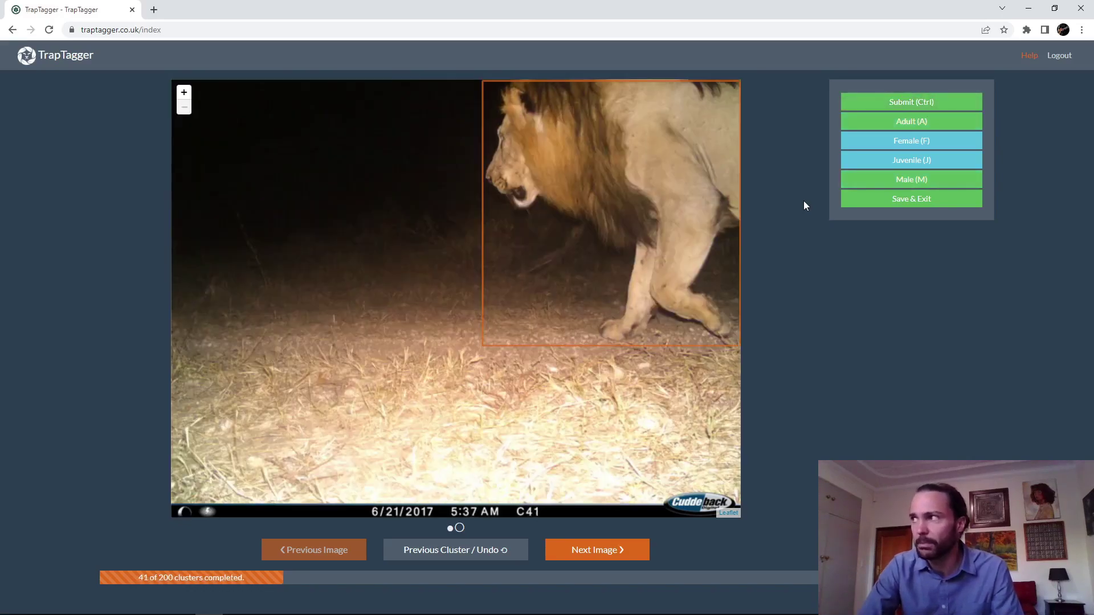
key(ctrl)
key(ctrl)
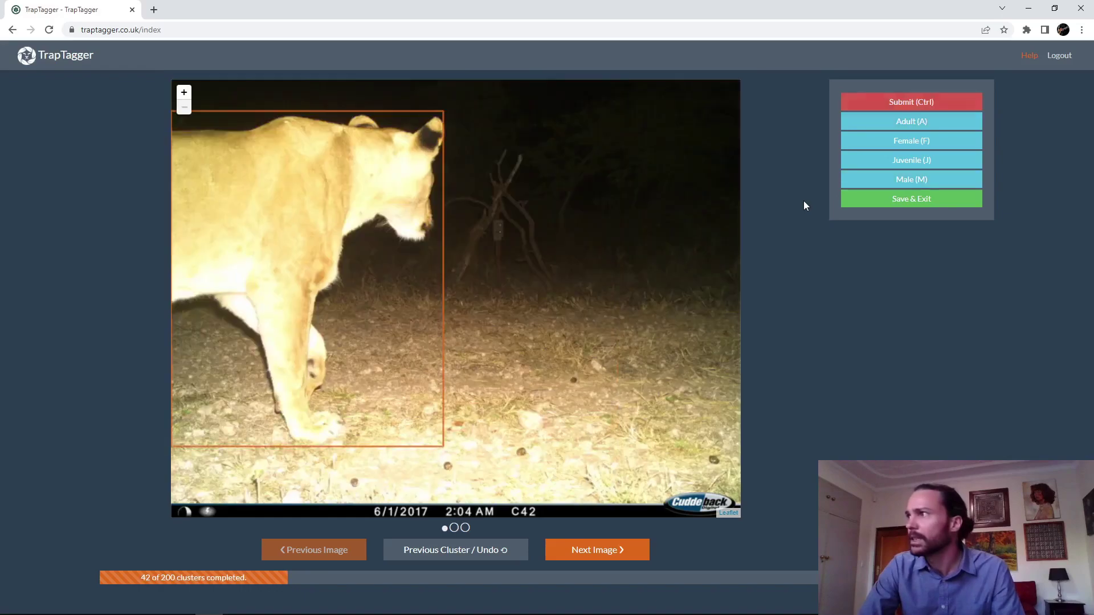
key(ctrl)
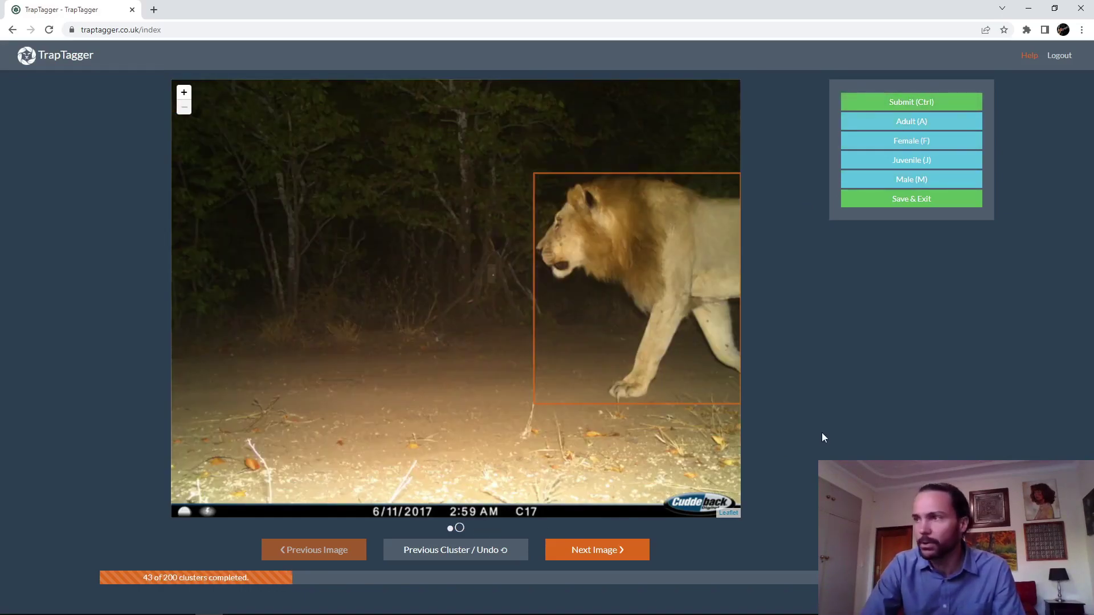
- Tag the final clusters adult or adult male, confirm the batch is complete, and show Your Surveys
key(a)
key(m)
key(ctrl)
key(ctrl)
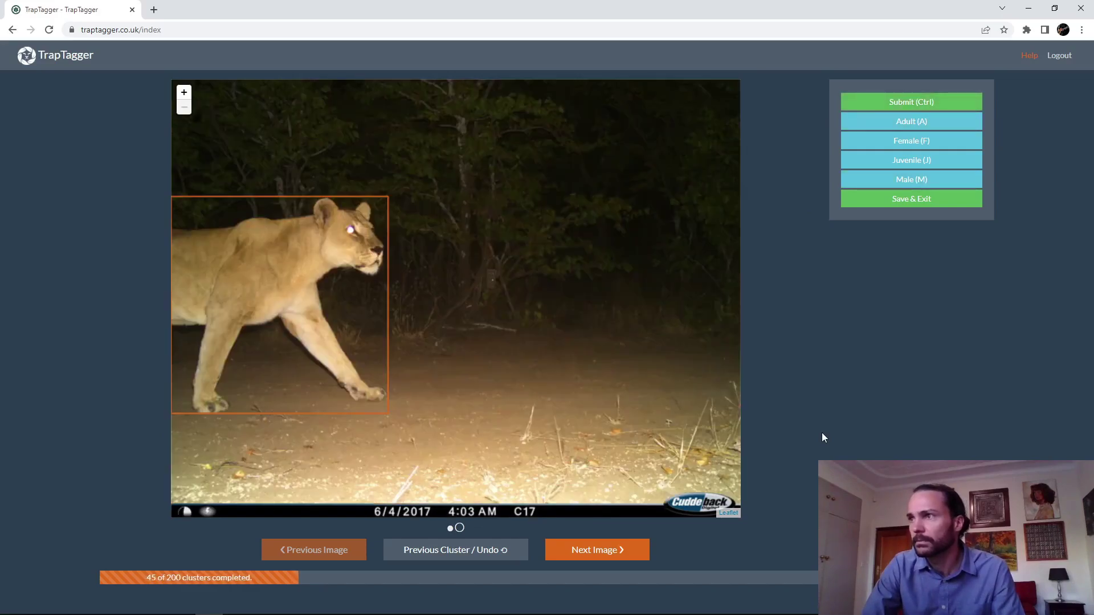
key(a)
key(ctrl)
key(ctrl)
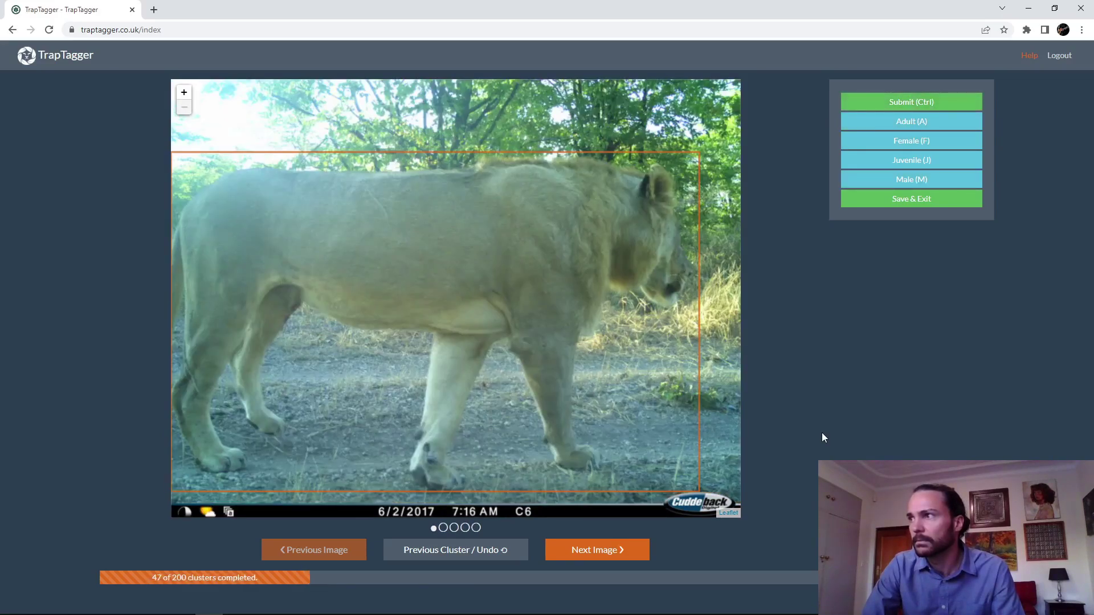
key(a)
key(ctrl)
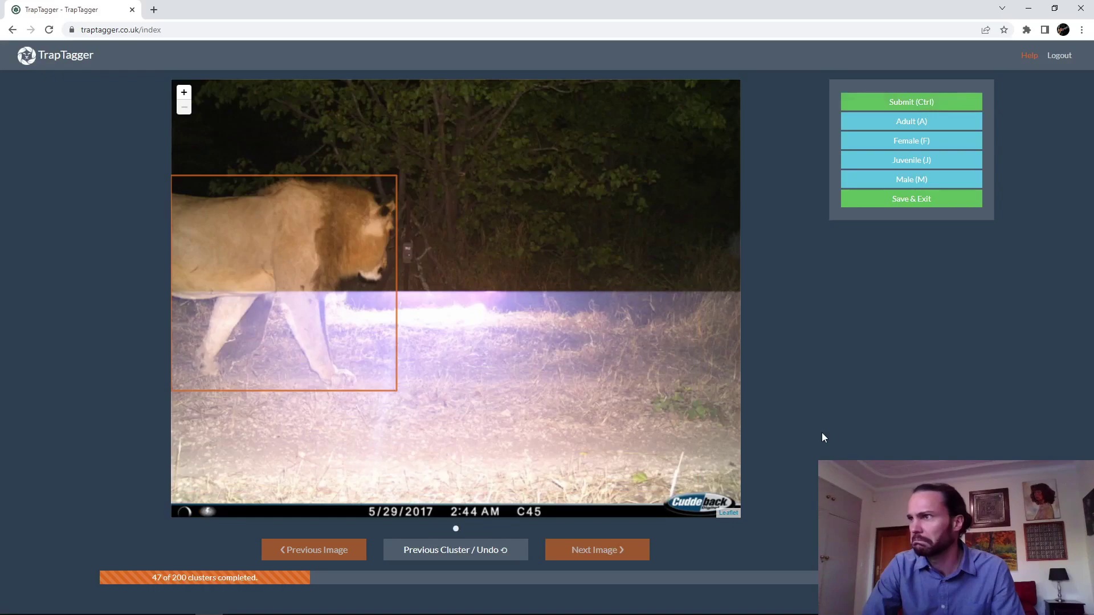
key(ctrl)
key(a)
key(ctrl)
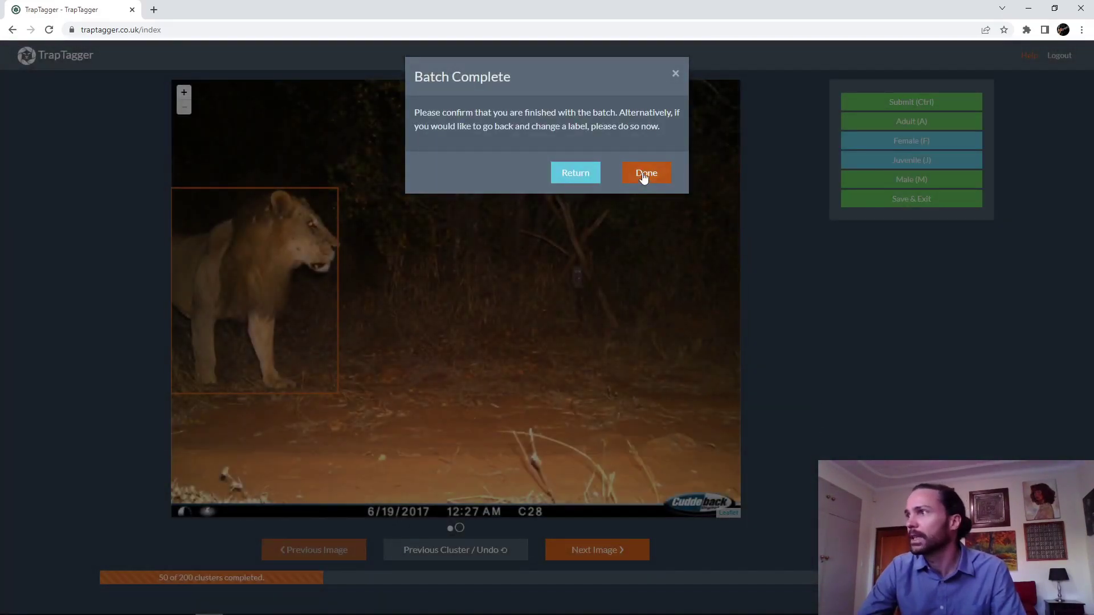
click(646, 173)
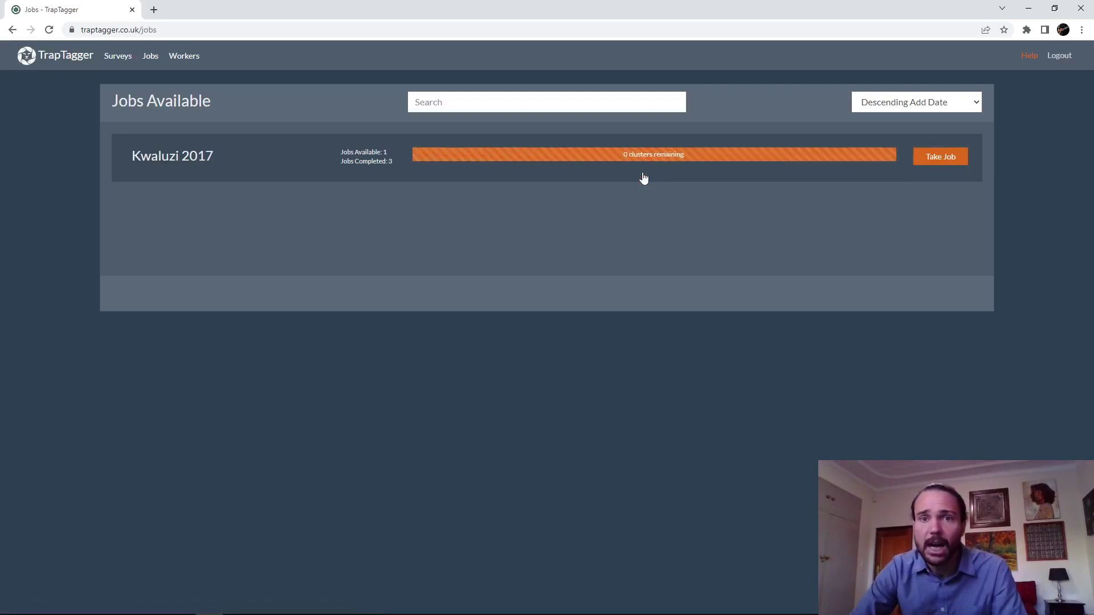
click(122, 60)
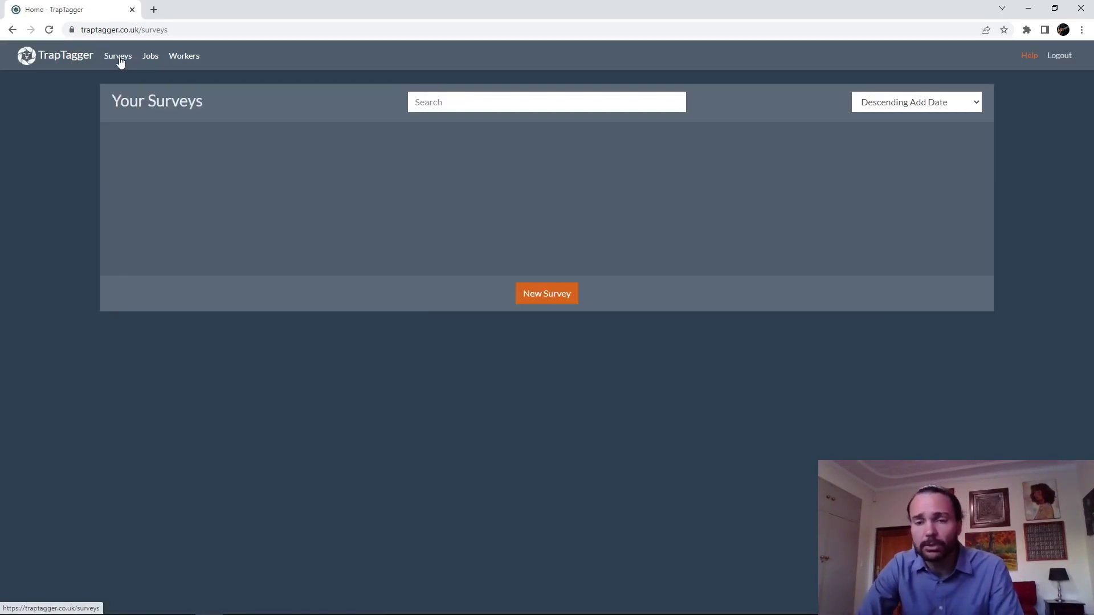